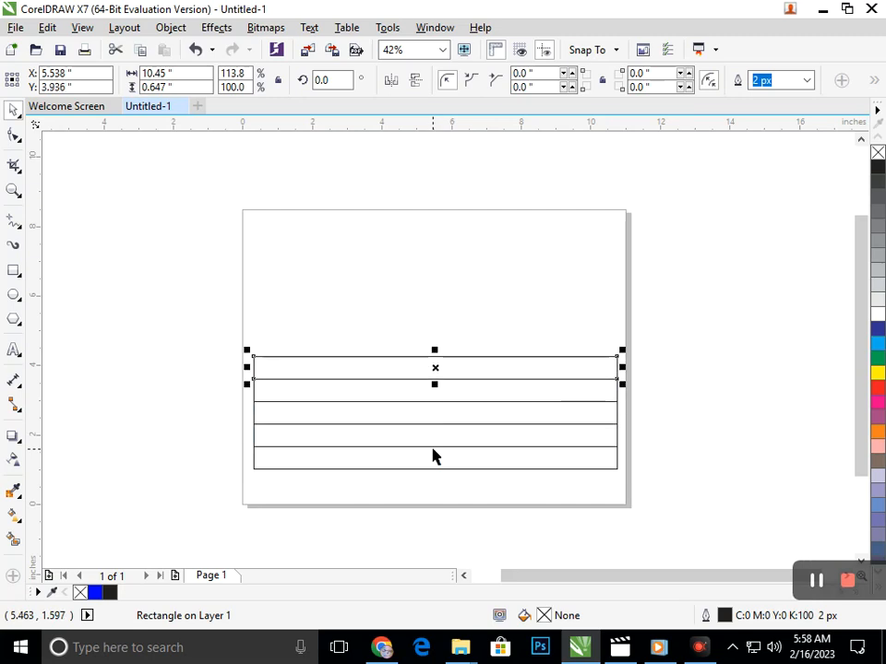
- Resize the stack of six long rectangles to about 12.44 in wide and 3.26 in high
{"action": "left_click_drag", "start_coordinate": [218, 306], "coordinate": [702, 527]}
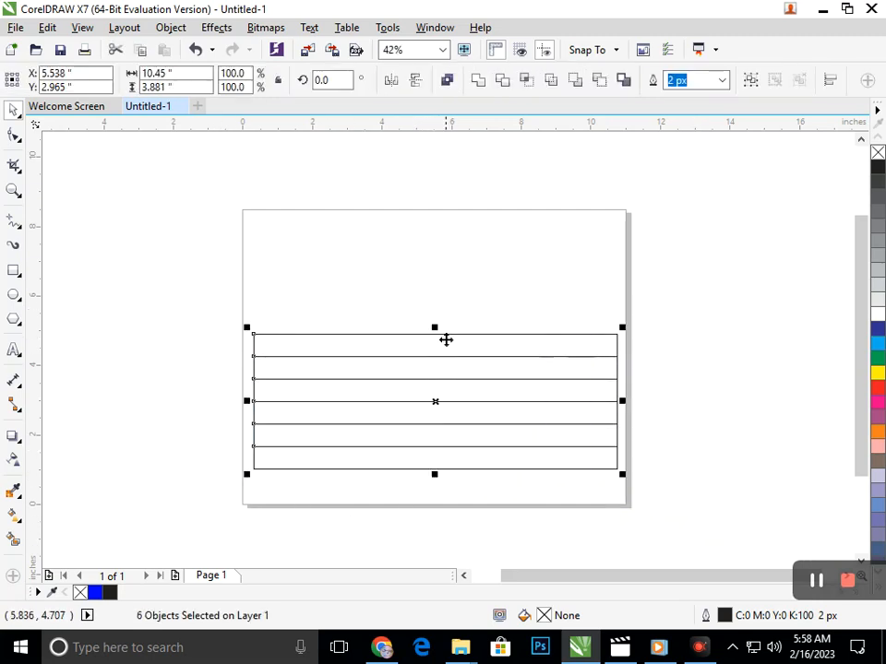
{"action": "left_click_drag", "start_coordinate": [437, 328], "coordinate": [439, 345]}
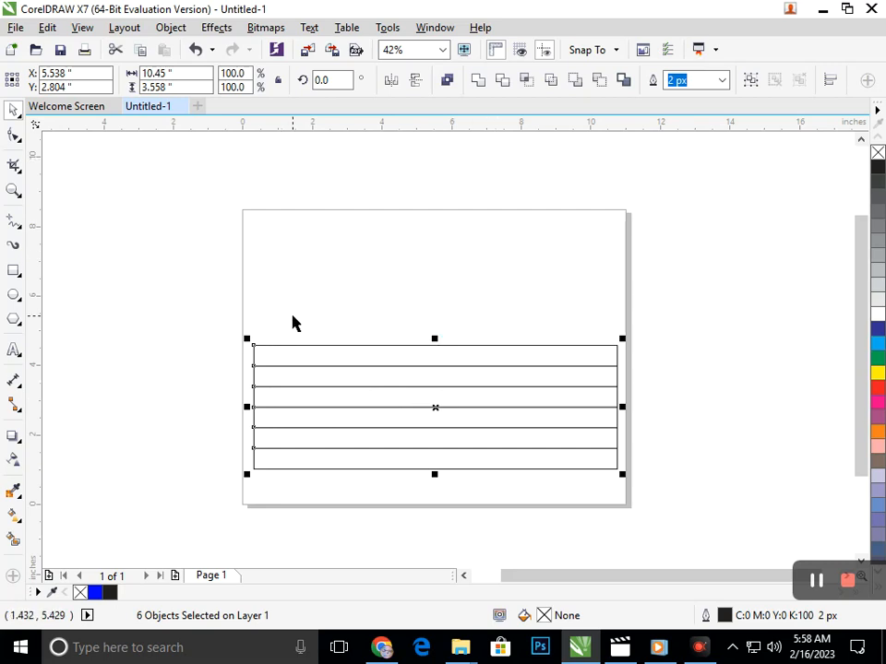
{"action": "left_click_drag", "start_coordinate": [427, 345], "coordinate": [436, 351]}
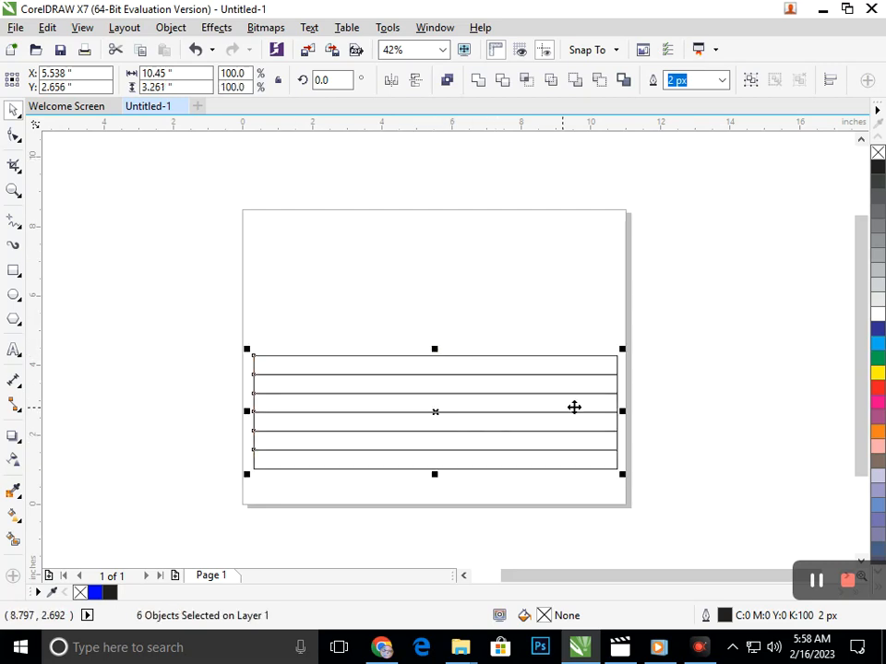
{"action": "left_click_drag", "start_coordinate": [625, 412], "coordinate": [666, 419]}
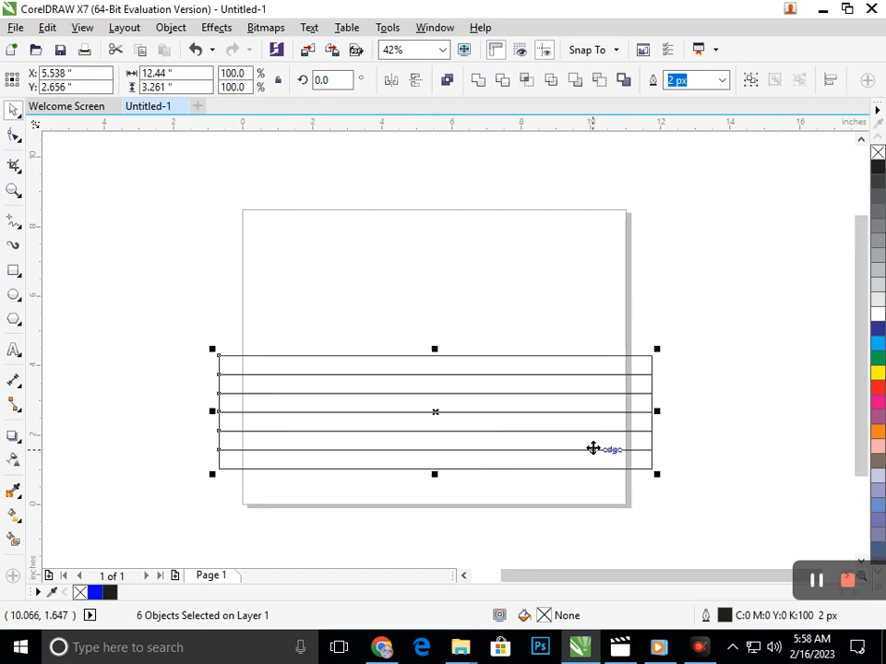
- Add a copy of the rectangle stack rotated to 60° and a horizontally mirrored copy of it, forming a triangular grid
{"action": "left_click", "coordinate": [324, 79]}
{"action": "type", "text": "60"}
{"action": "key", "text": "Return"}
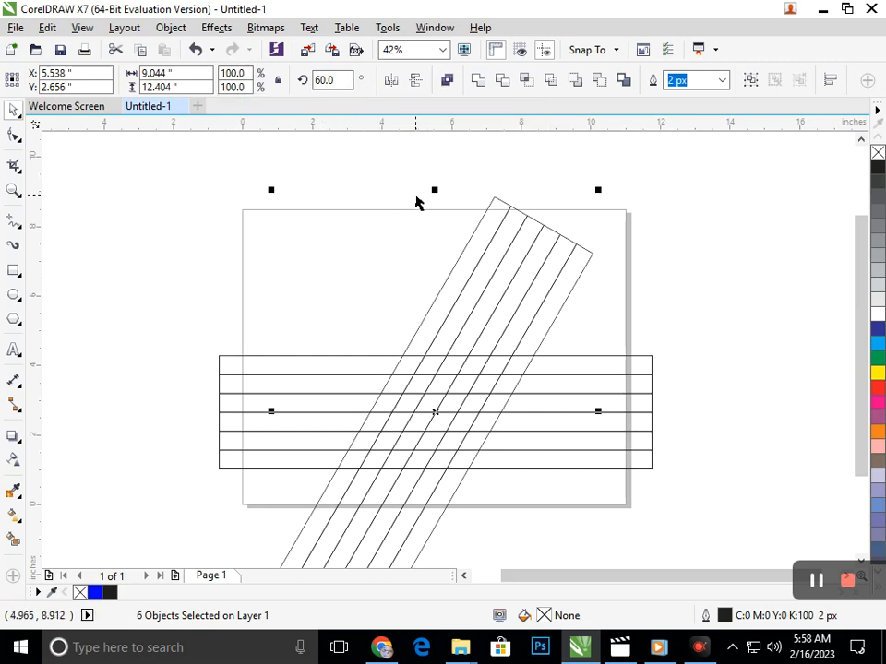
{"action": "left_click", "coordinate": [391, 80]}
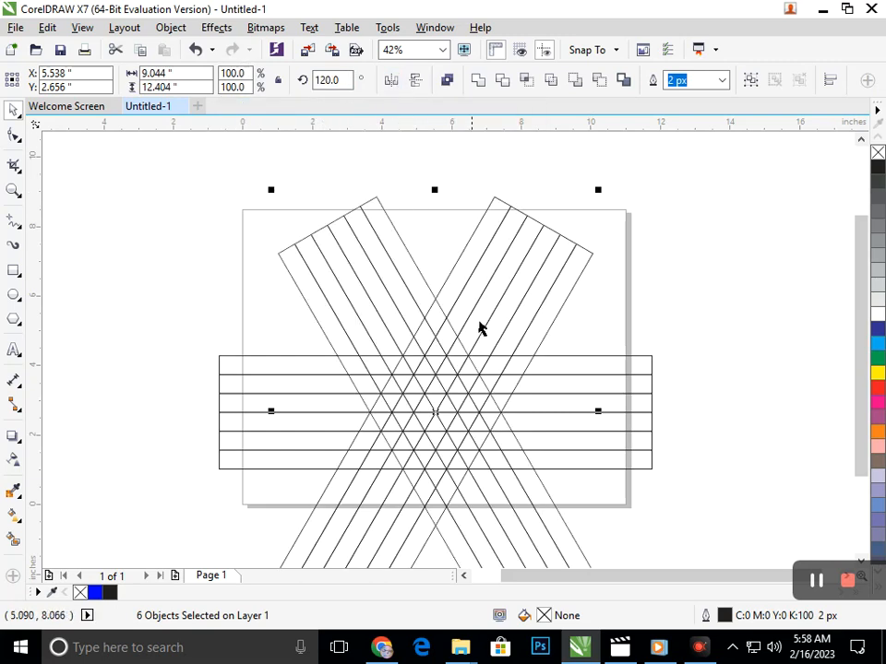
- Smart Fill the grid's top-row cells blue as the Z's top bar, plus the inverted triangle beneath its left end
{"action": "left_click", "coordinate": [537, 425]}
{"action": "key", "text": "F3"}
{"action": "key", "text": "F2"}
{"action": "left_click_drag", "start_coordinate": [344, 267], "coordinate": [619, 428]}
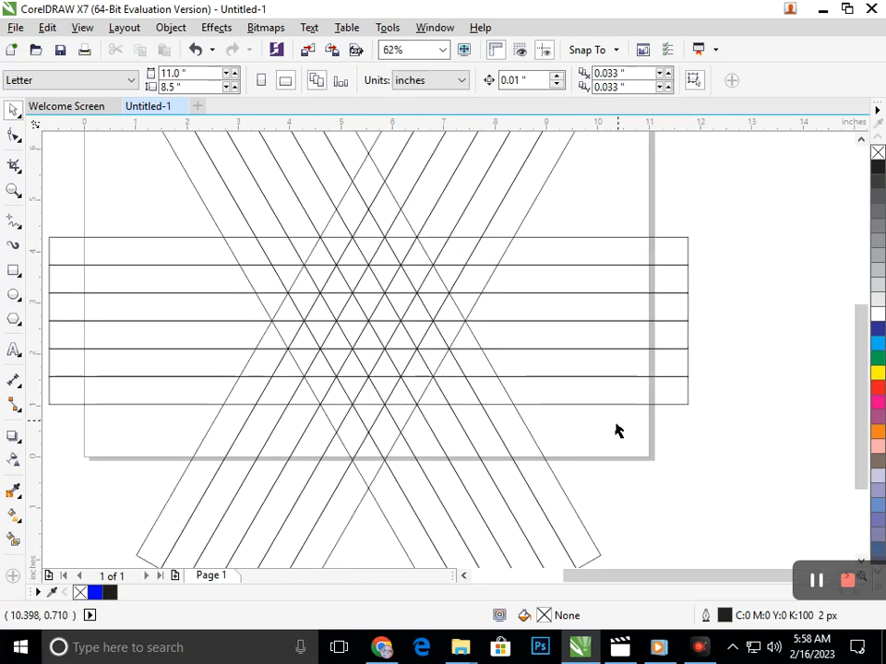
{"action": "left_click", "coordinate": [13, 538]}
{"action": "left_click", "coordinate": [455, 251]}
{"action": "left_click", "coordinate": [424, 253]}
{"action": "left_click", "coordinate": [408, 250]}
{"action": "left_click", "coordinate": [392, 252]}
{"action": "left_click", "coordinate": [367, 247]}
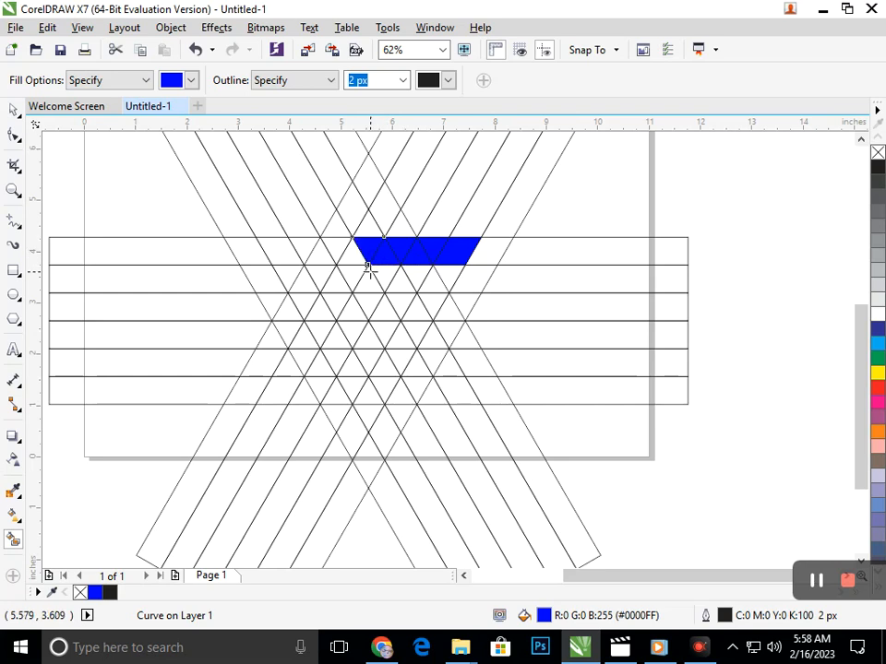
{"action": "left_click", "coordinate": [359, 262]}
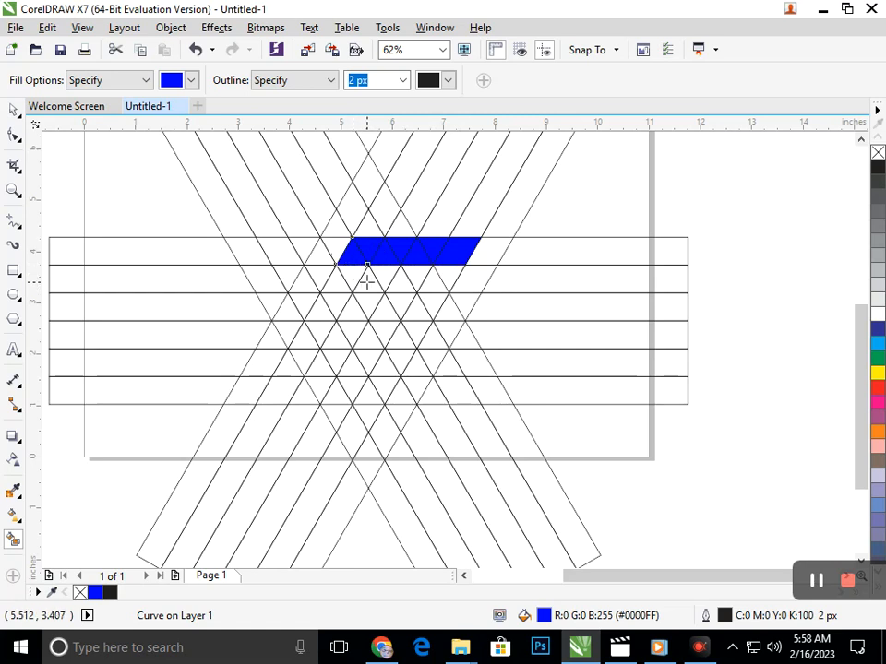
{"action": "left_click", "coordinate": [382, 275]}
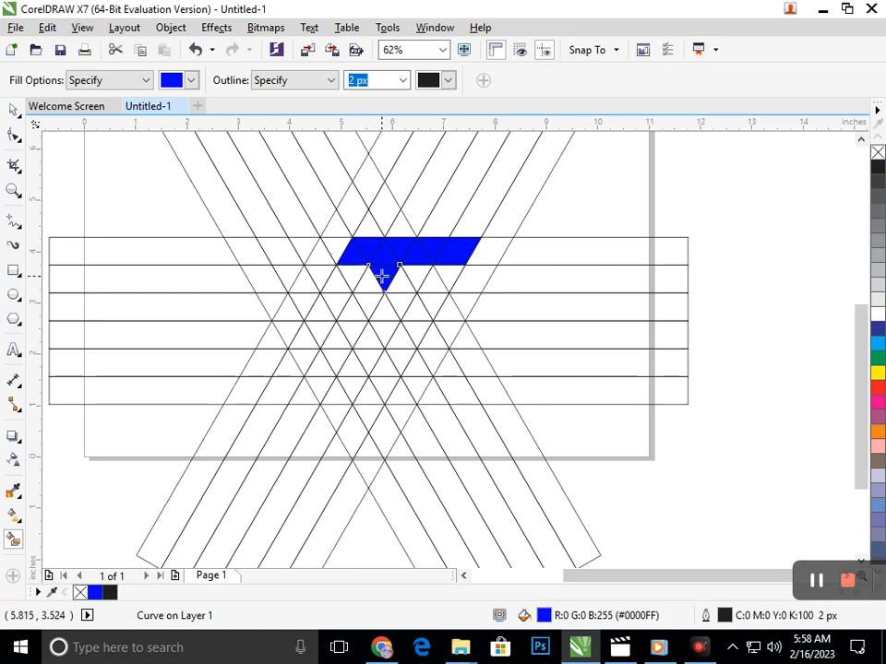
- Delete the extra blue triangle protruding from the left end of the Z's top bar
{"action": "left_click", "coordinate": [11, 111]}
{"action": "left_click", "coordinate": [791, 326]}
{"action": "left_click_drag", "start_coordinate": [353, 262], "coordinate": [190, 242]}
{"action": "key", "text": "Delete"}
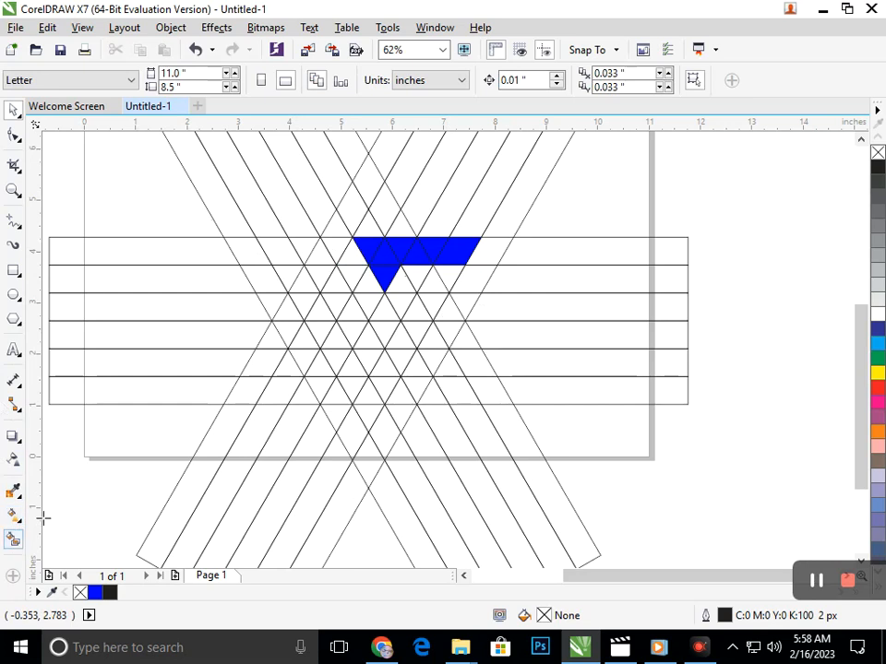
- Smart Fill the cells of the Z's diagonal blue, from the top bar's right end down to the grid's bottom row
{"action": "left_click", "coordinate": [14, 539]}
{"action": "left_click", "coordinate": [452, 279]}
{"action": "left_click", "coordinate": [437, 284]}
{"action": "left_click", "coordinate": [434, 303]}
{"action": "left_click", "coordinate": [422, 314]}
{"action": "left_click", "coordinate": [417, 336]}
{"action": "left_click", "coordinate": [405, 342]}
{"action": "left_click", "coordinate": [403, 361]}
{"action": "left_click", "coordinate": [387, 368]}
- Fill the bottom-row cells blue as the Z's base, plus the upright triangle above its right end
{"action": "left_click", "coordinate": [389, 384]}
{"action": "left_click", "coordinate": [404, 395]}
{"action": "left_click", "coordinate": [418, 389]}
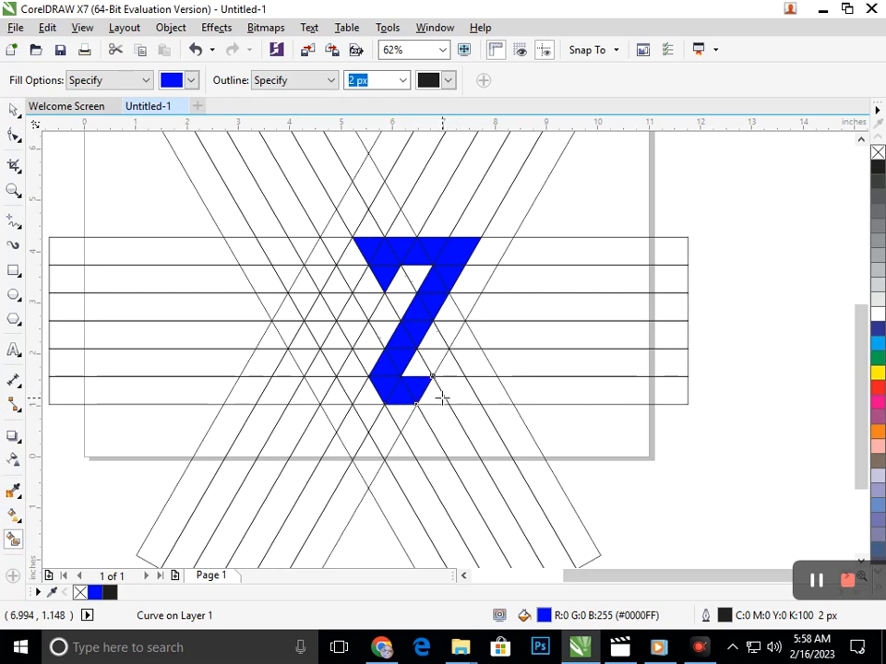
{"action": "left_click", "coordinate": [439, 398]}
{"action": "left_click", "coordinate": [448, 385]}
{"action": "left_click", "coordinate": [458, 395]}
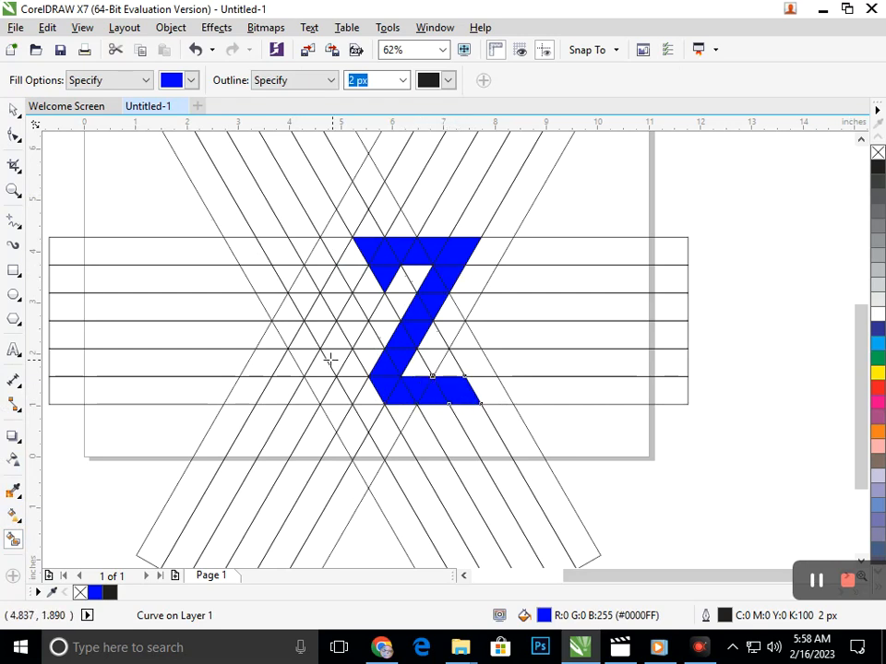
{"action": "left_click", "coordinate": [455, 369]}
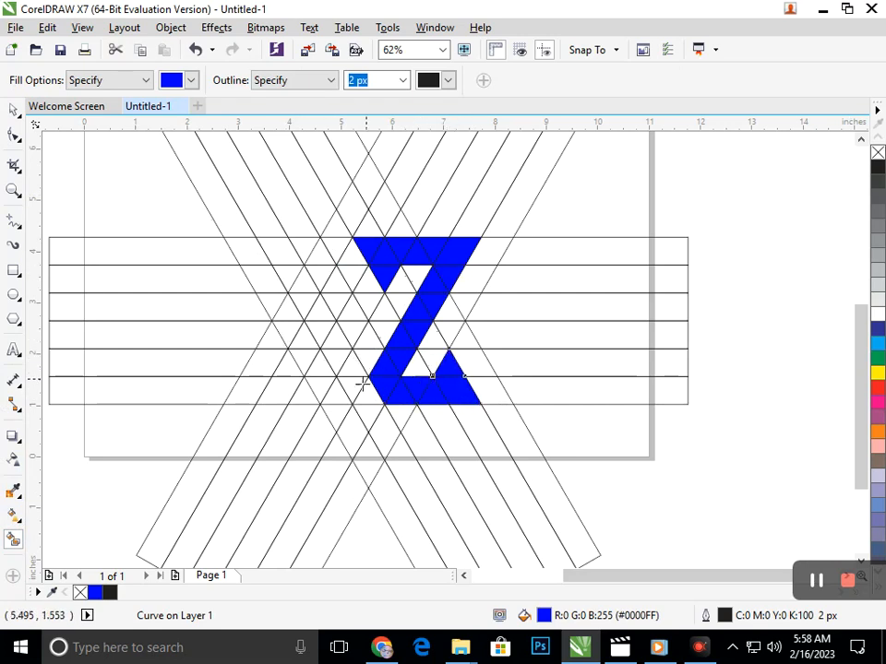
- Fill the slanted bar left of the Z blue, running from the top row down toward the Z's diagonal
{"action": "left_click", "coordinate": [304, 248]}
{"action": "left_click", "coordinate": [319, 268]}
{"action": "left_click", "coordinate": [336, 284]}
{"action": "left_click", "coordinate": [343, 304]}
{"action": "left_click", "coordinate": [358, 318]}
{"action": "left_click", "coordinate": [359, 337]}
{"action": "left_click", "coordinate": [367, 355]}
{"action": "left_click", "coordinate": [353, 376]}
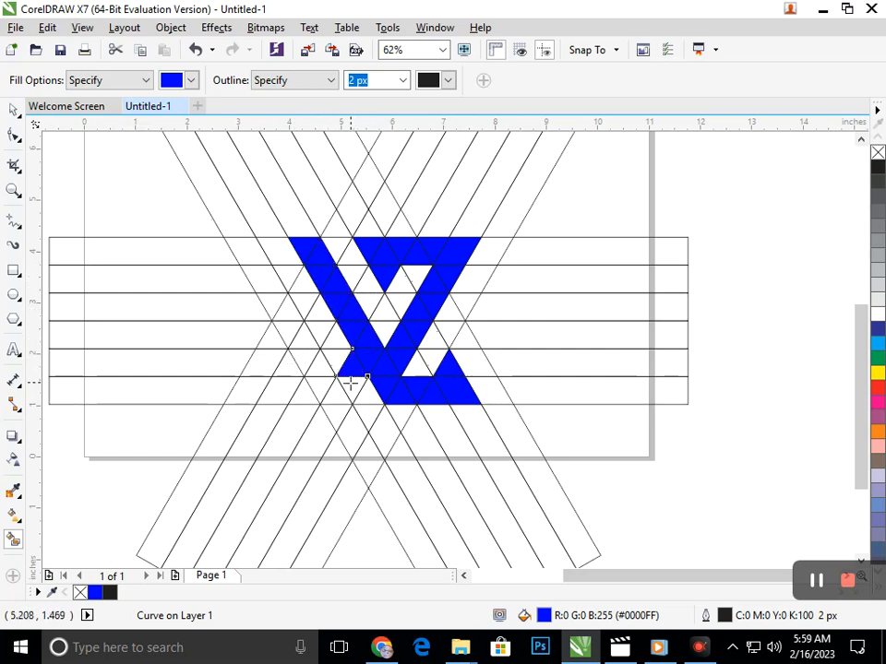
{"action": "left_click", "coordinate": [345, 387]}
{"action": "left_click", "coordinate": [330, 396]}
{"action": "left_click", "coordinate": [330, 414]}
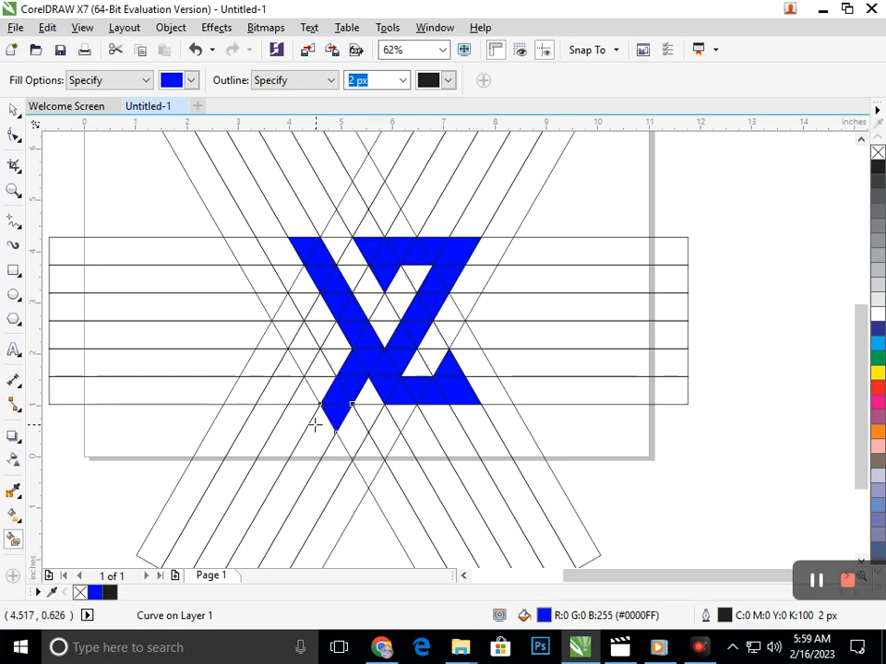
{"action": "key", "text": "ctrl+z"}
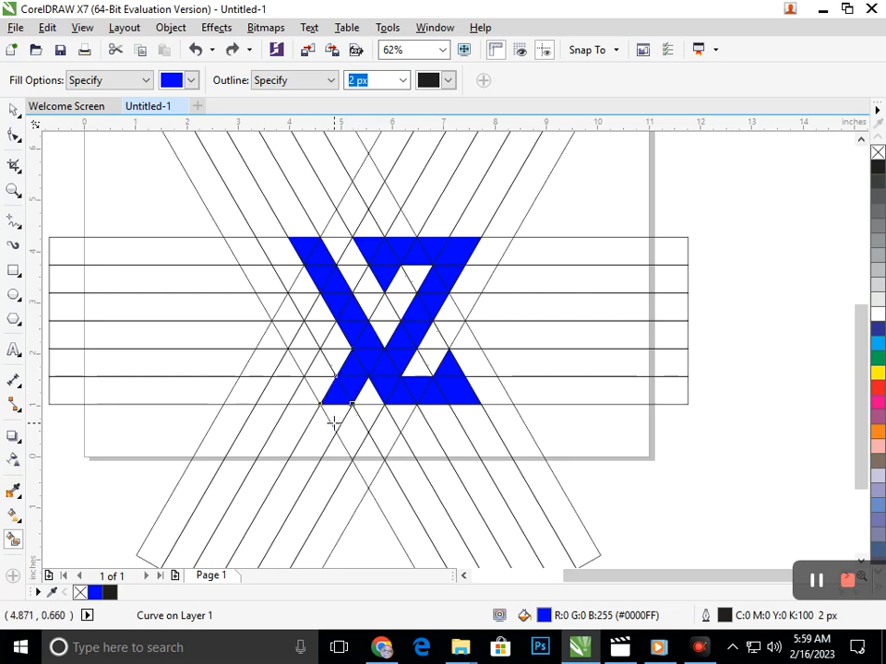
{"action": "key", "text": "ctrl+z"}
{"action": "key", "text": "ctrl+z"}
{"action": "key", "text": "ctrl+z"}
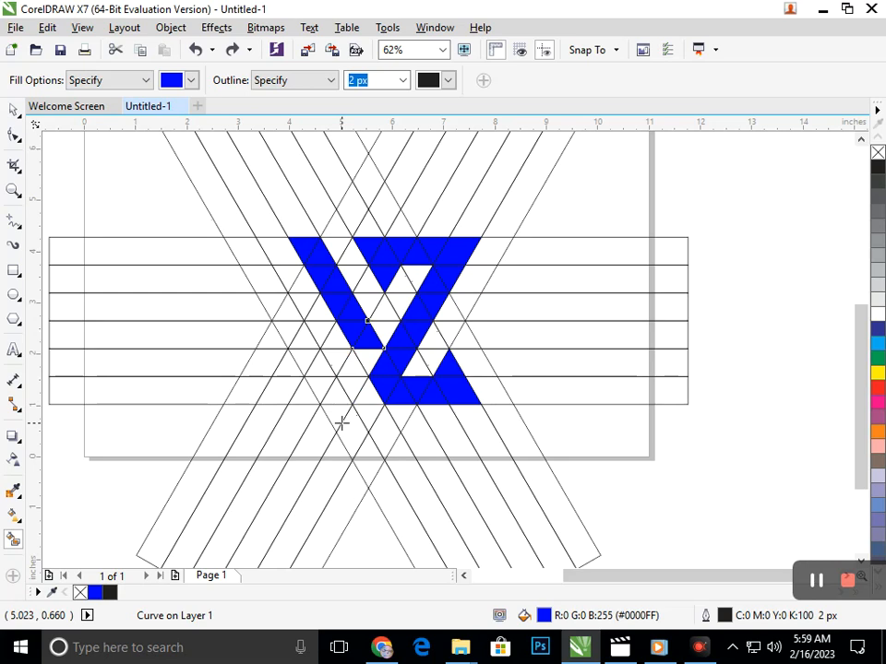
- Fill the lower arm of the left shape blue, angling from the grid's middle line down-left to the bottom edge
{"action": "left_click", "coordinate": [340, 338]}
{"action": "left_click", "coordinate": [338, 359]}
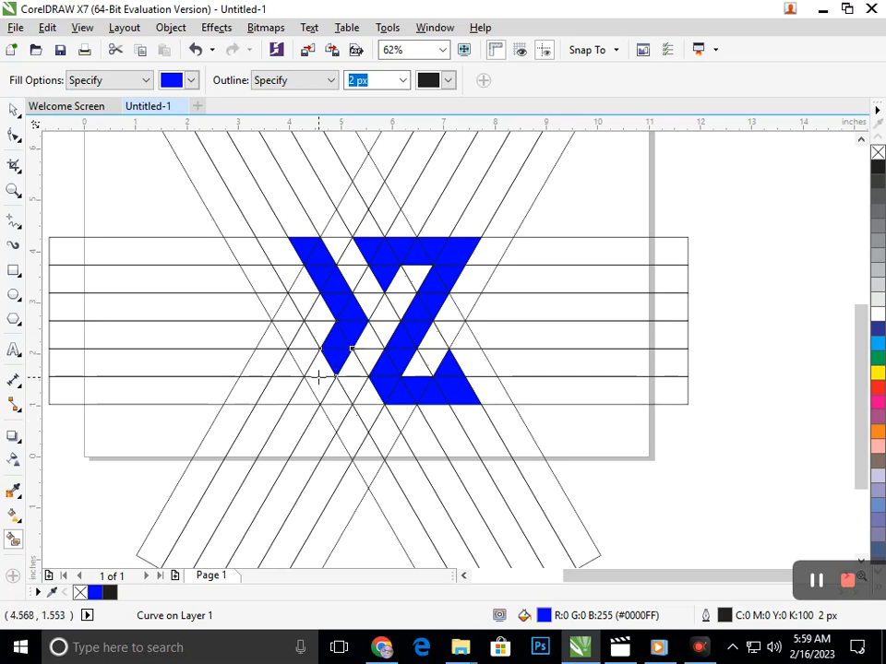
{"action": "left_click", "coordinate": [317, 378]}
{"action": "left_click", "coordinate": [307, 393]}
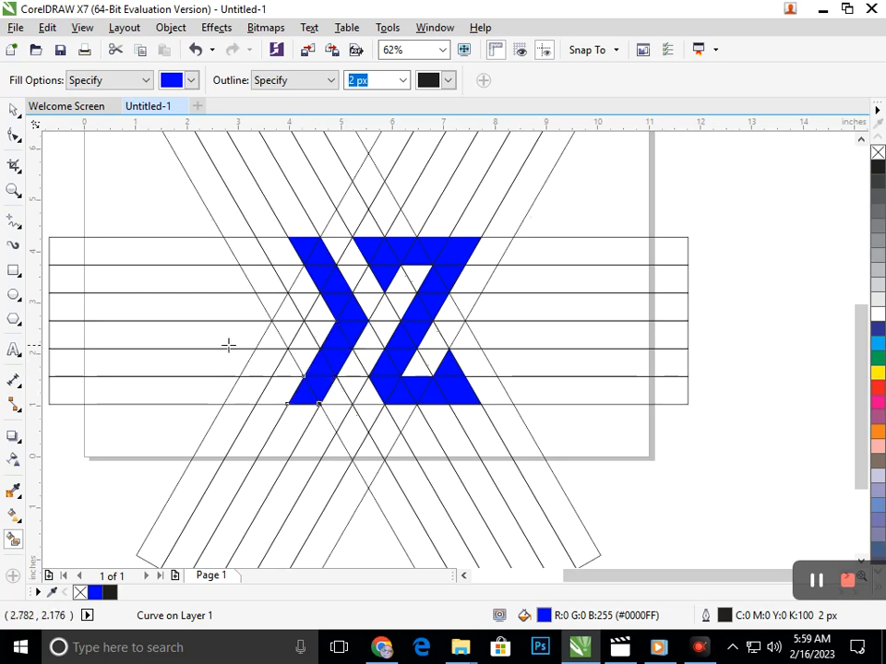
- Fill the triangle at the left corner of the Z's base blue
{"action": "left_click", "coordinate": [372, 395]}
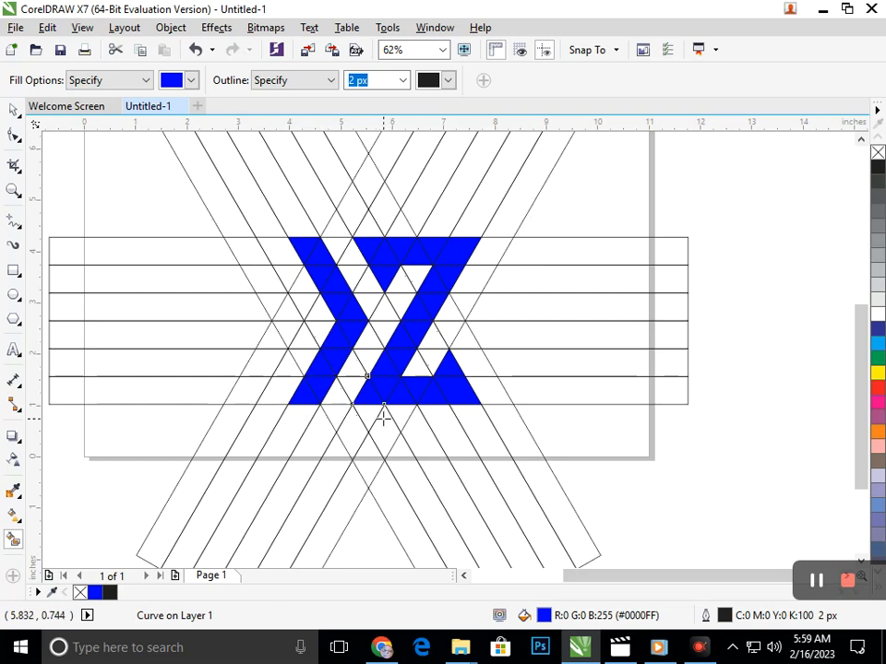
{"action": "key", "text": "ctrl+z"}
{"action": "key", "text": "ctrl+z"}
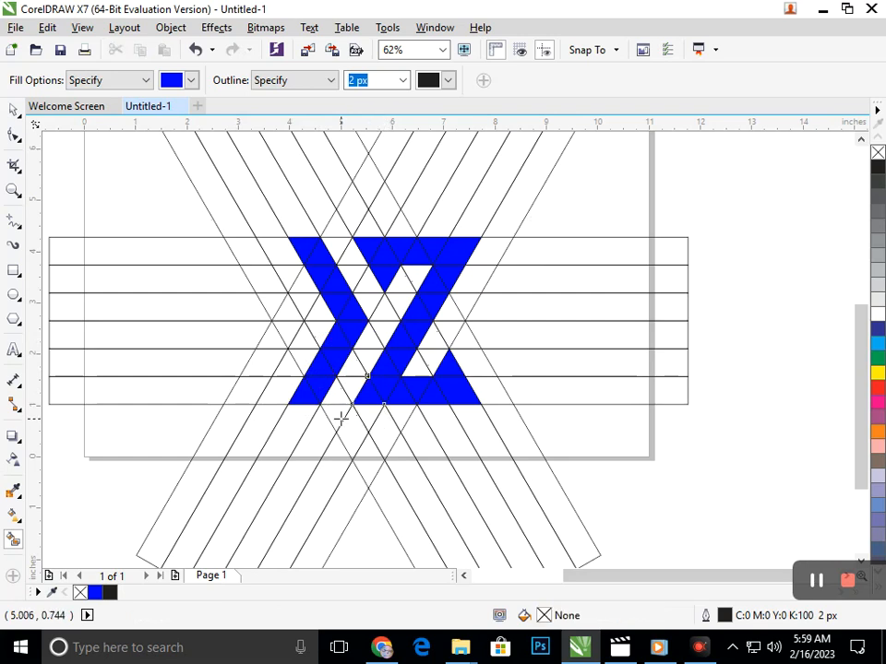
- Select all grid rectangles and filled logo pieces in the drawing
{"action": "left_click", "coordinate": [13, 109]}
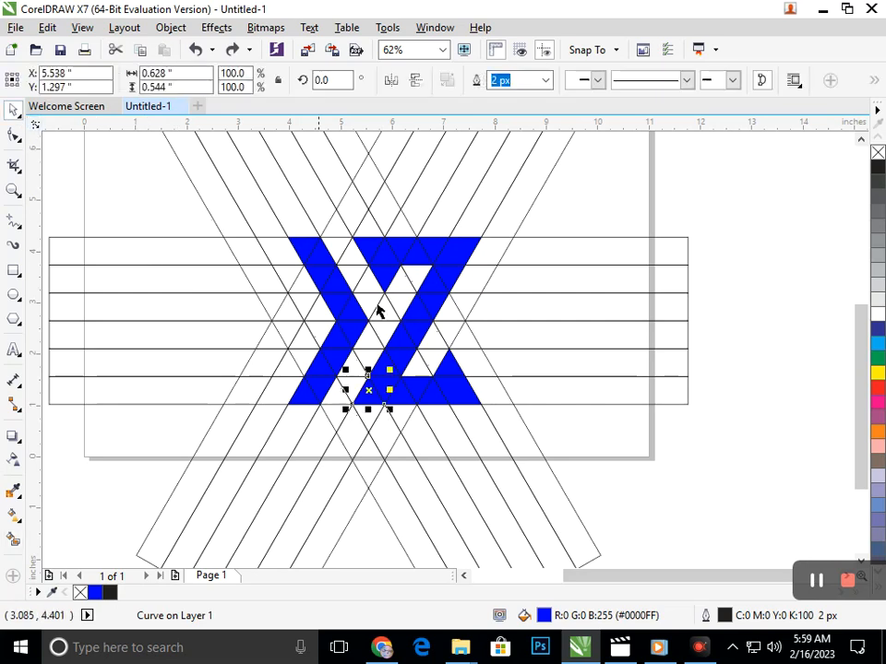
{"action": "left_click", "coordinate": [709, 404]}
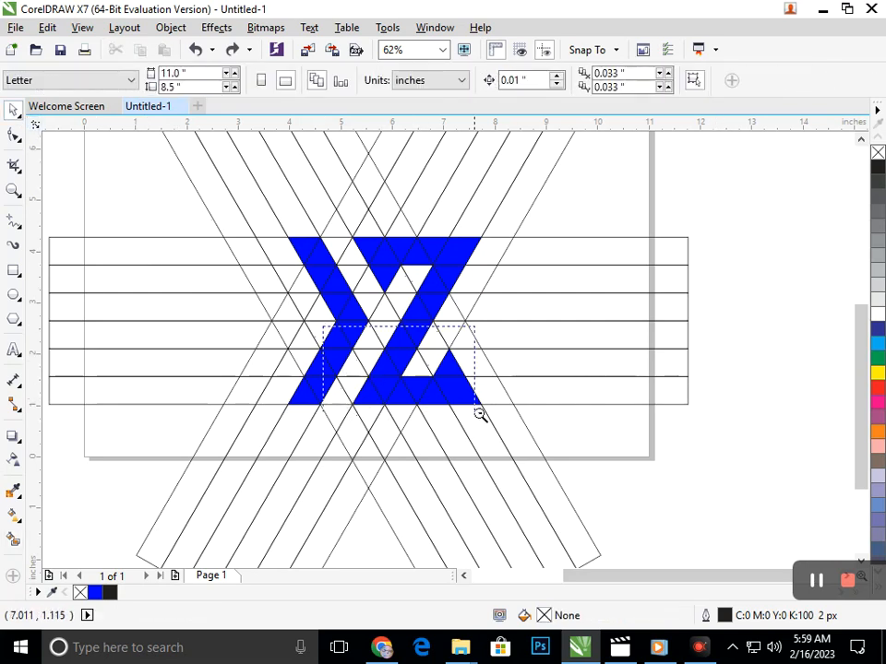
{"action": "scroll", "coordinate": [480, 413], "scroll_direction": "down", "scroll_amount": 3}
{"action": "left_click_drag", "start_coordinate": [253, 197], "coordinate": [599, 488]}
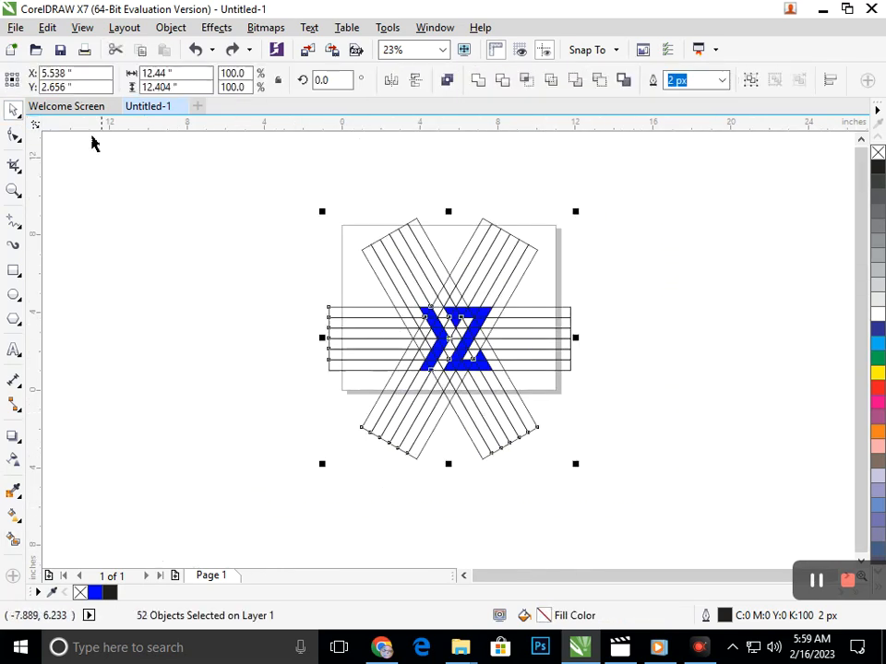
{"action": "left_click", "coordinate": [47, 27]}
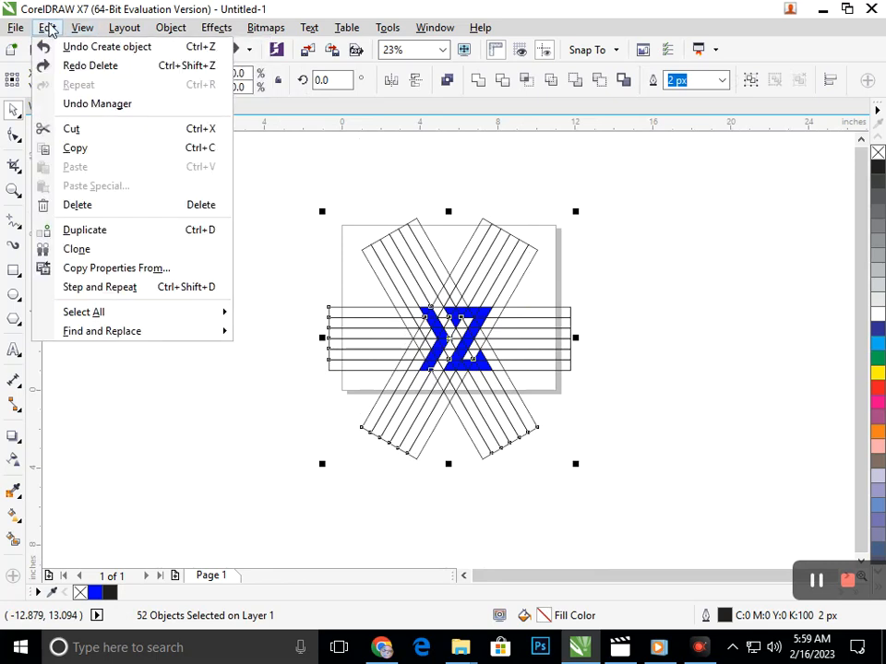
{"action": "mouse_move", "coordinate": [209, 313]}
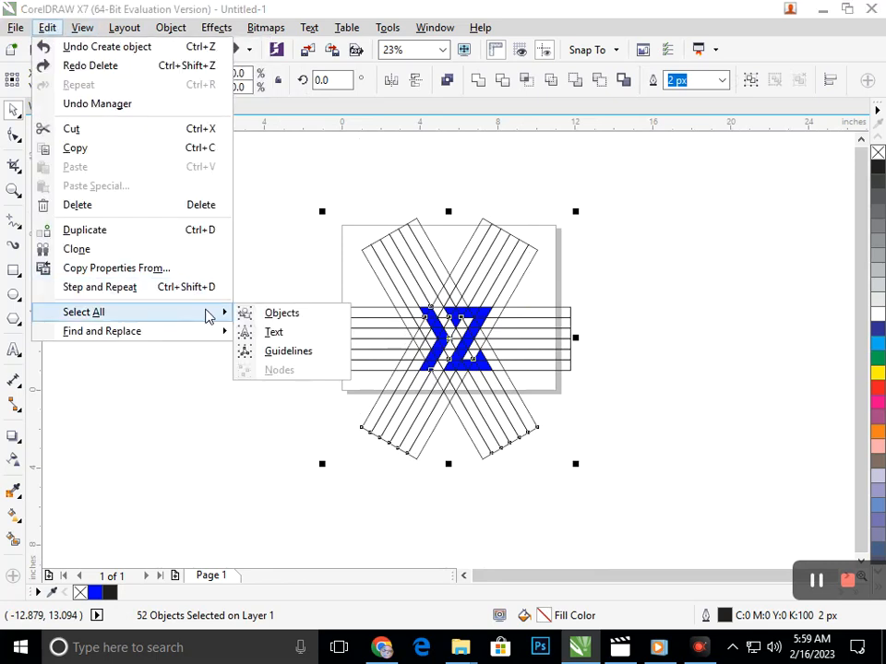
{"action": "left_click", "coordinate": [275, 312]}
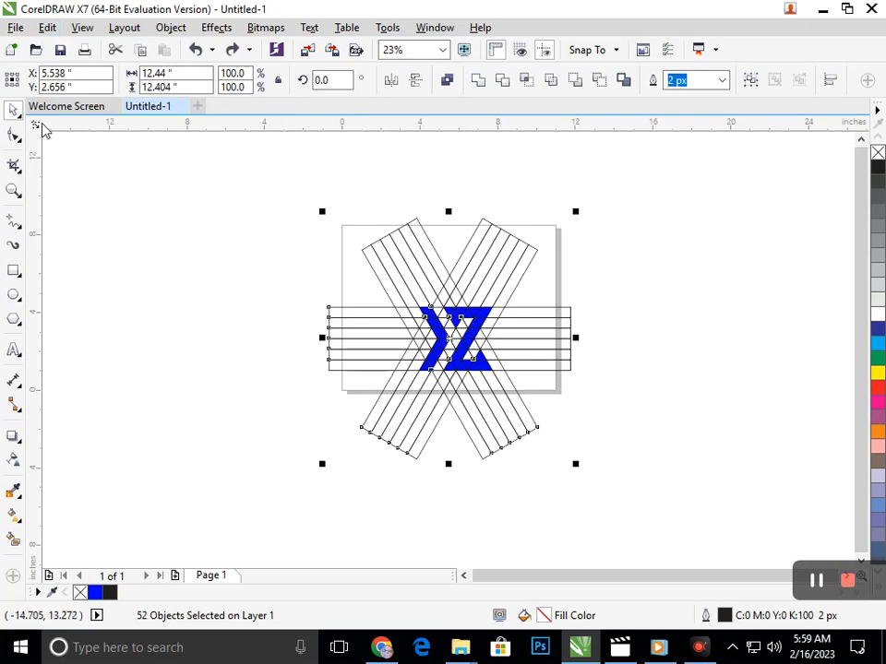
{"action": "left_click", "coordinate": [217, 277]}
{"action": "left_click_drag", "start_coordinate": [202, 194], "coordinate": [603, 458]}
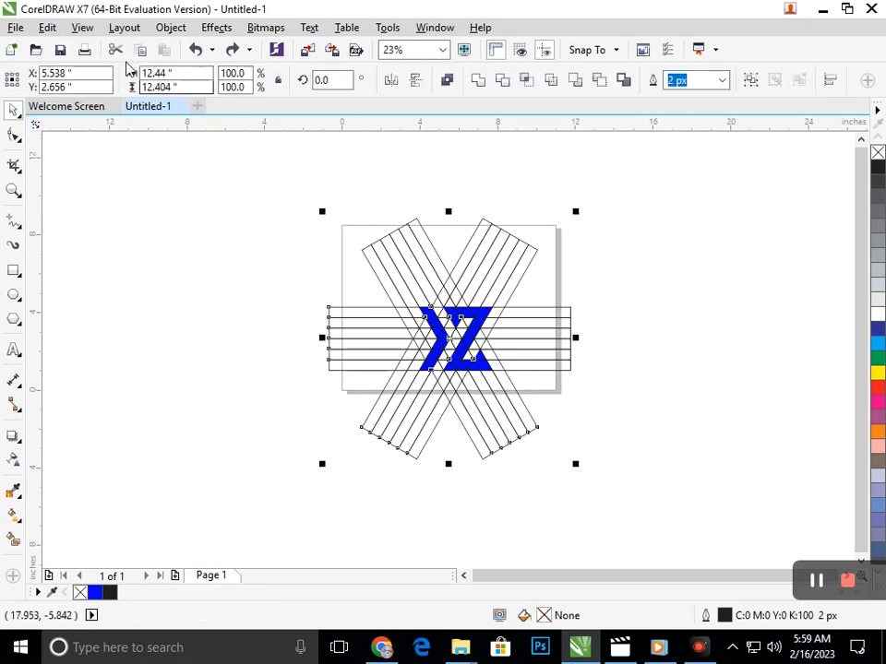
- Set up a Find Objects search for objects with a Uniform Color fill
{"action": "left_click", "coordinate": [47, 28]}
{"action": "mouse_move", "coordinate": [81, 25]}
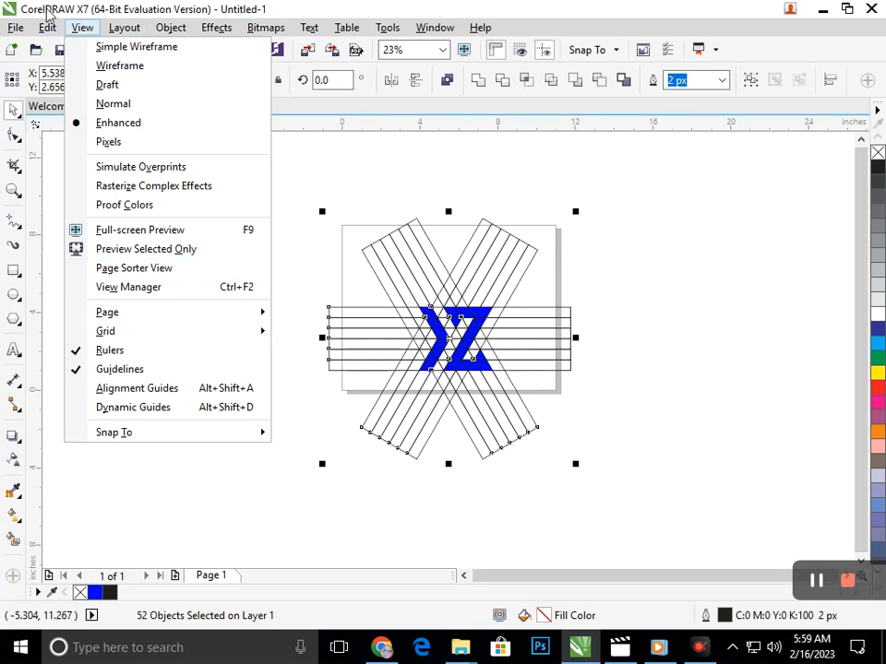
{"action": "mouse_move", "coordinate": [47, 27]}
{"action": "mouse_move", "coordinate": [204, 334]}
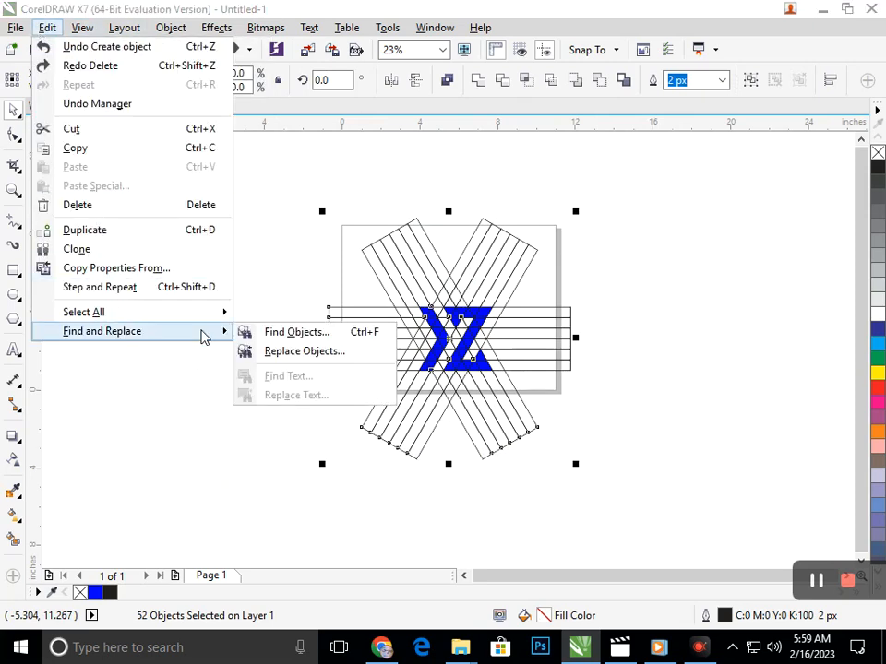
{"action": "left_click", "coordinate": [292, 335]}
{"action": "left_click_drag", "start_coordinate": [323, 139], "coordinate": [632, 64]}
{"action": "left_click", "coordinate": [787, 395]}
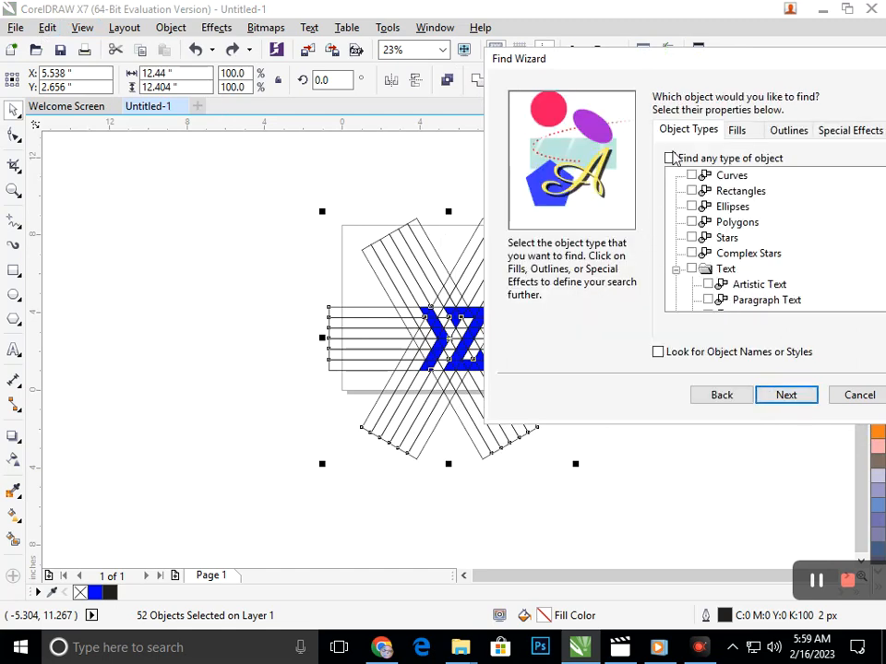
{"action": "left_click", "coordinate": [737, 131]}
{"action": "left_click", "coordinate": [692, 191]}
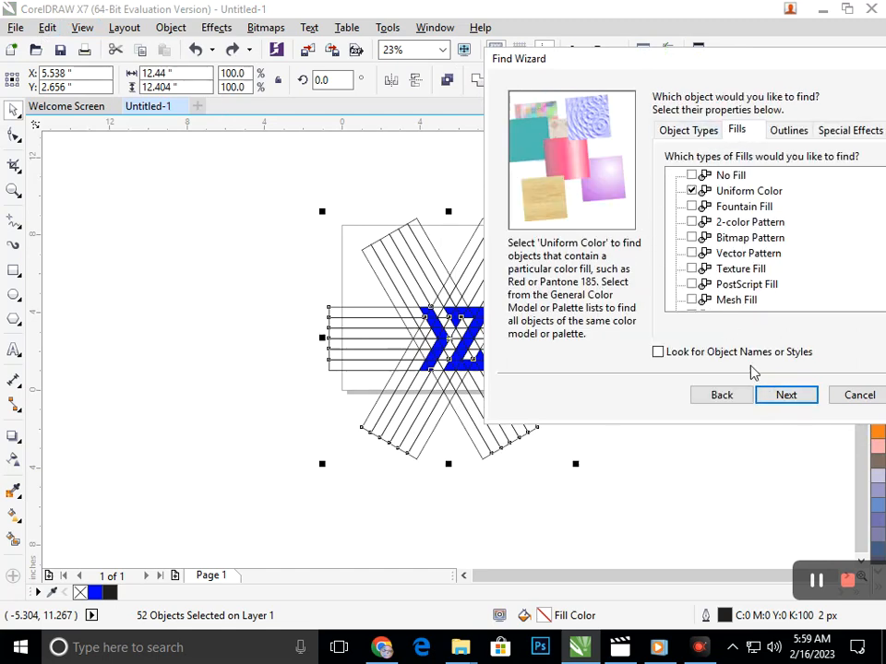
{"action": "left_click", "coordinate": [785, 397]}
- Find and select all objects with the specific uniform fill R:0 G:0 B:255, sampling the color from the blue logo
{"action": "left_click", "coordinate": [662, 152]}
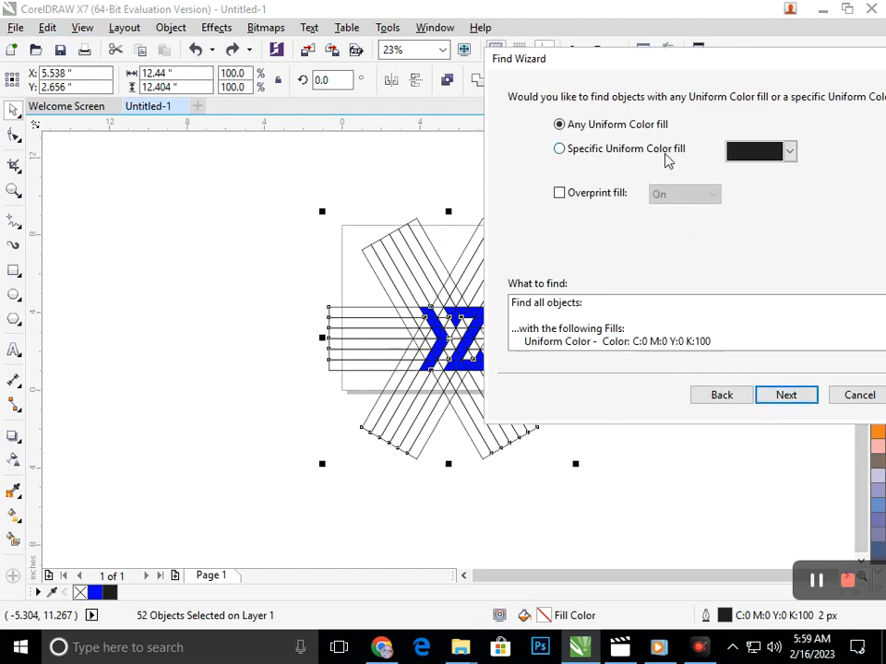
{"action": "left_click", "coordinate": [738, 150]}
{"action": "left_click", "coordinate": [735, 282]}
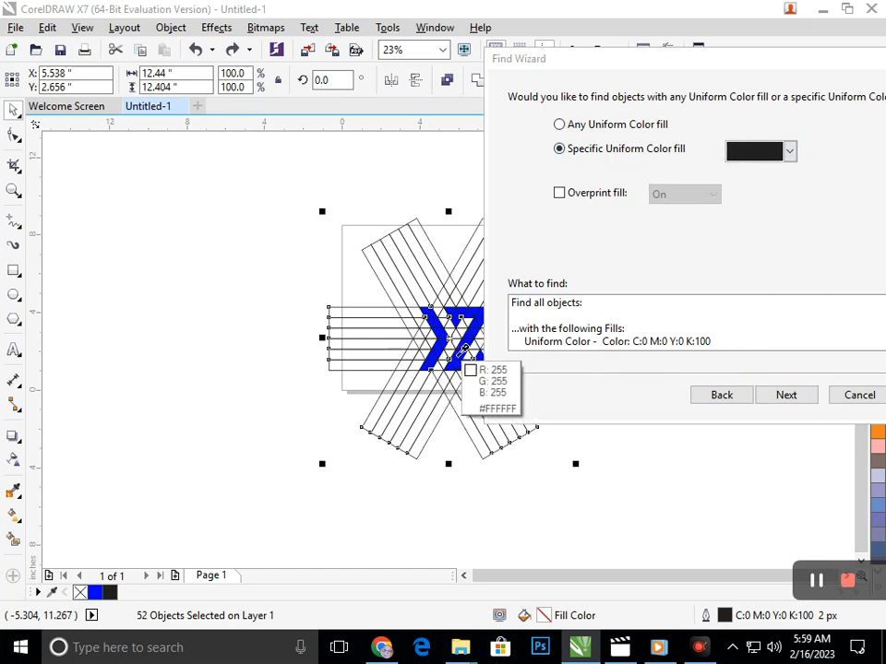
{"action": "left_click", "coordinate": [455, 348]}
{"action": "left_click", "coordinate": [785, 395]}
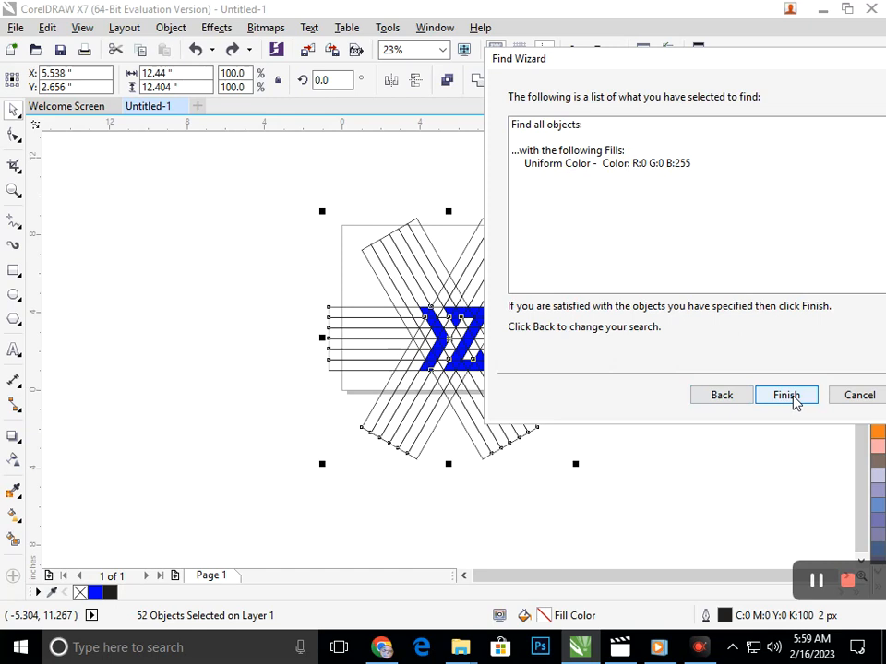
{"action": "left_click", "coordinate": [786, 395]}
{"action": "left_click", "coordinate": [501, 328]}
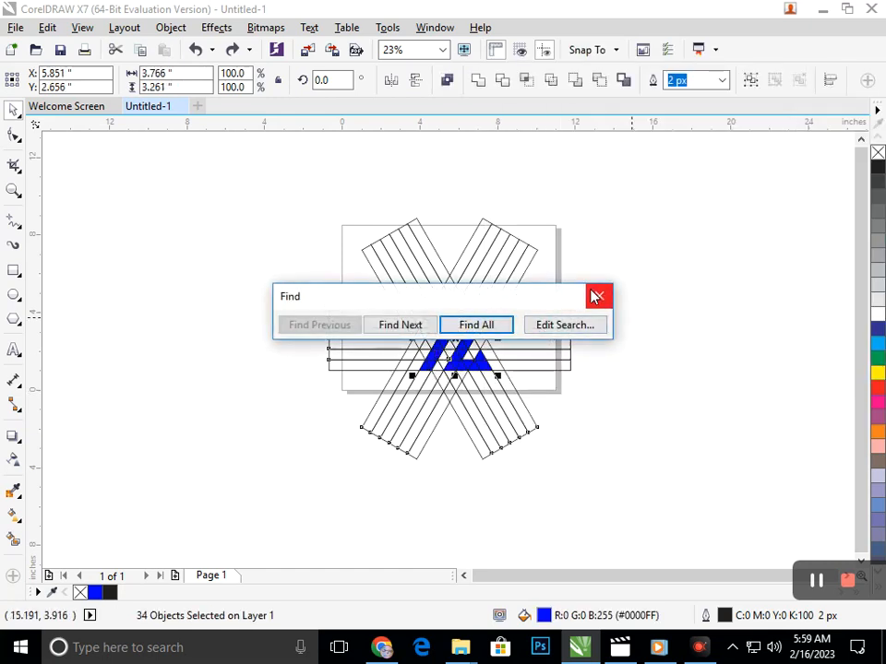
{"action": "left_click", "coordinate": [598, 296]}
- Move the selected blue logo pieces off the grid to the empty area on its left and weld them together
{"action": "left_click_drag", "start_coordinate": [454, 338], "coordinate": [197, 303]}
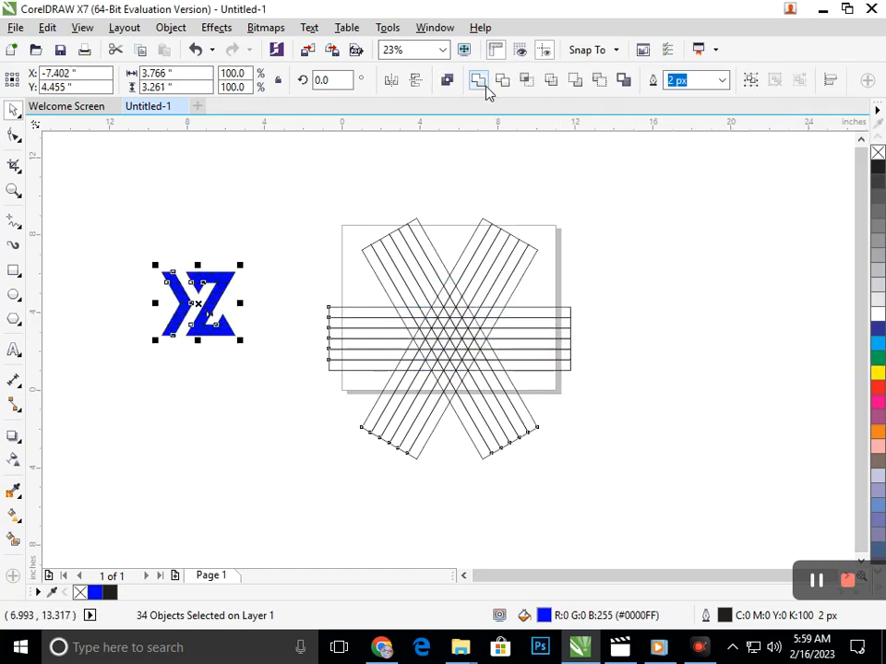
{"action": "left_click", "coordinate": [478, 80]}
{"action": "left_click", "coordinate": [267, 303]}
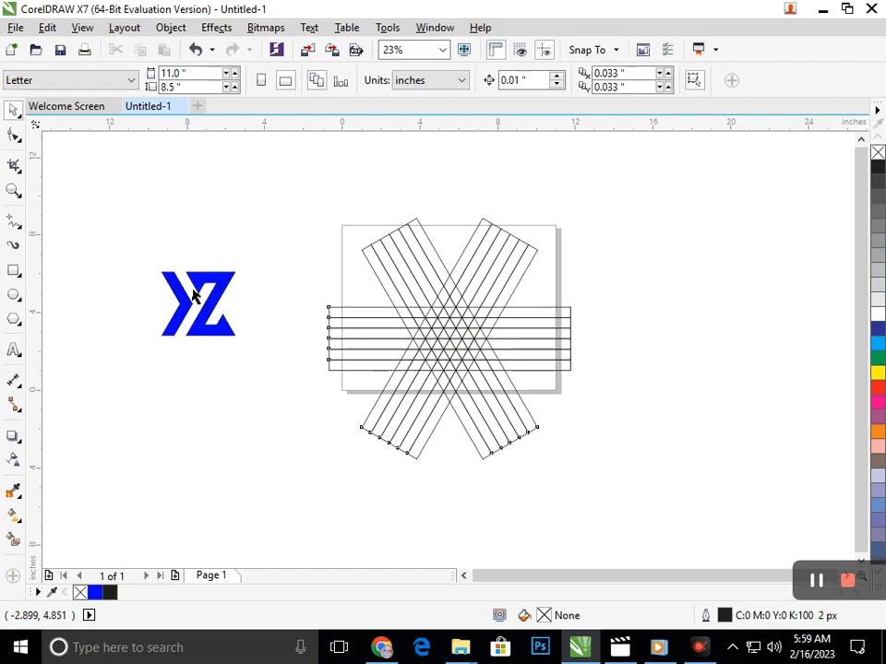
- Remove the leftover seam lines inside the blue chevron and the Z's diagonal with Virtual Segment Delete
{"action": "scroll", "coordinate": [157, 288], "scroll_direction": "up", "scroll_amount": 4}
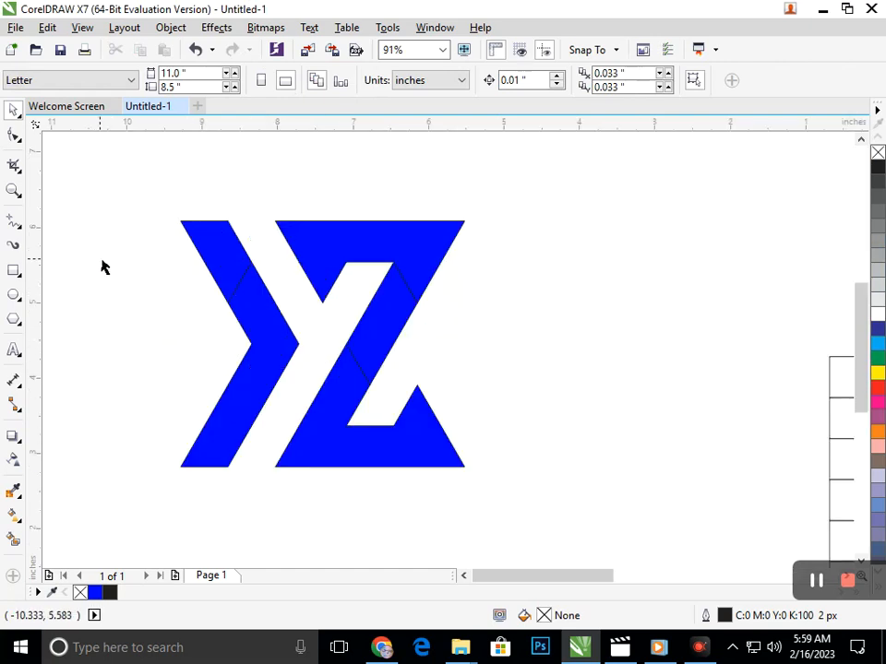
{"action": "left_click", "coordinate": [21, 196]}
{"action": "left_click", "coordinate": [20, 171]}
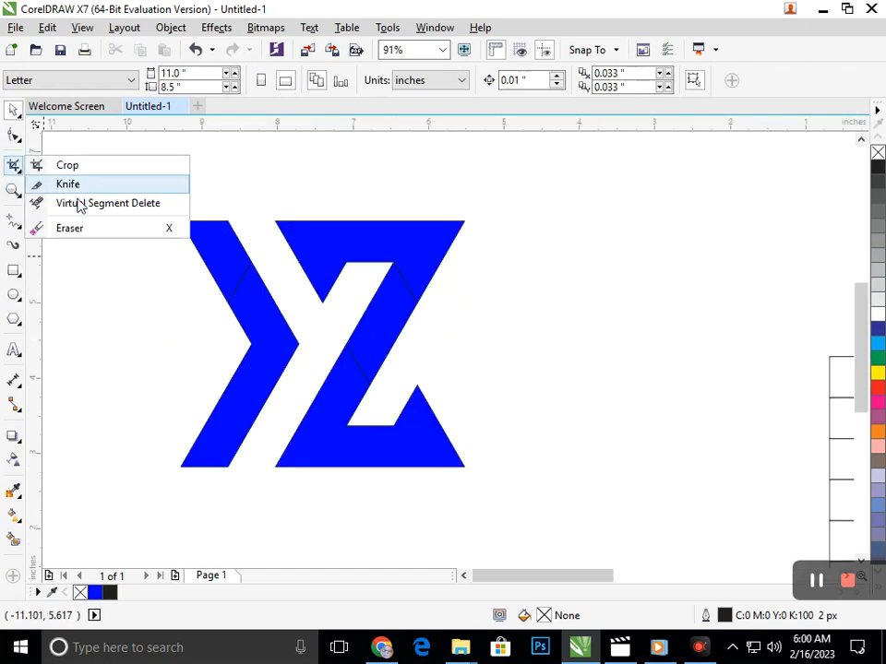
{"action": "left_click", "coordinate": [69, 227]}
{"action": "scroll", "coordinate": [439, 343], "scroll_direction": "up", "scroll_amount": 5}
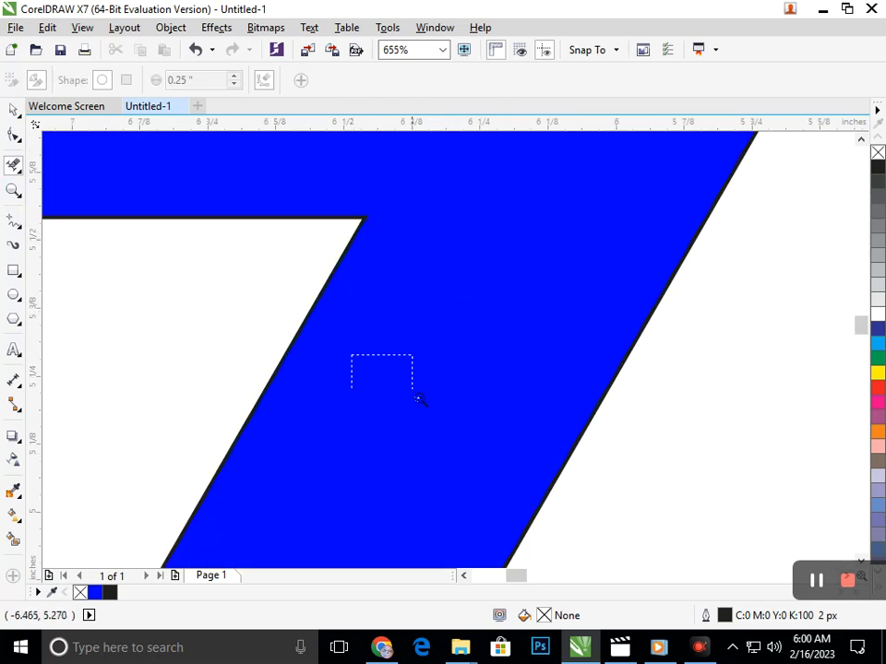
{"action": "scroll", "coordinate": [362, 366], "scroll_direction": "down", "scroll_amount": 5}
{"action": "scroll", "coordinate": [411, 385], "scroll_direction": "up", "scroll_amount": 4}
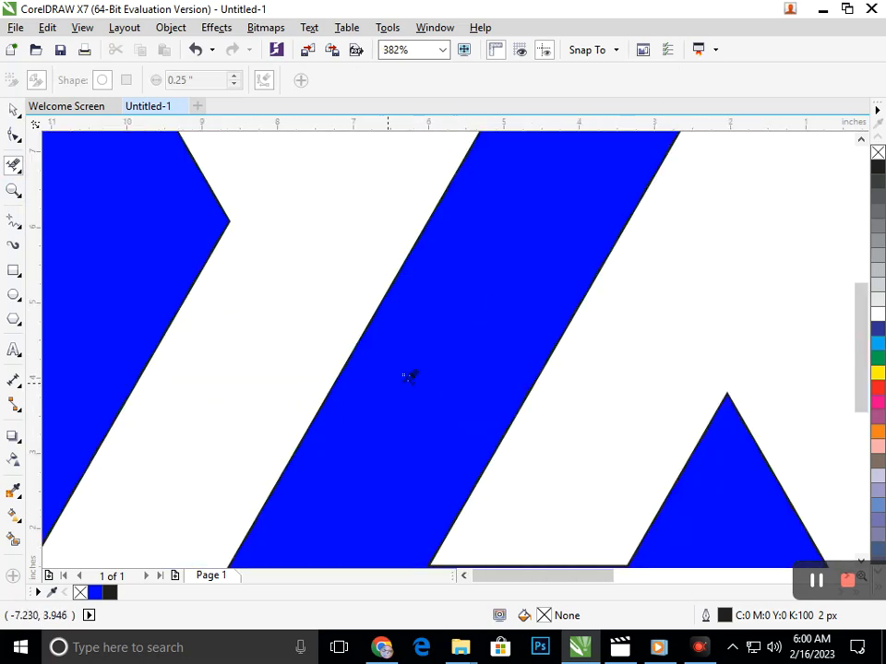
{"action": "scroll", "coordinate": [408, 375], "scroll_direction": "down", "scroll_amount": 4}
{"action": "scroll", "coordinate": [247, 303], "scroll_direction": "up", "scroll_amount": 5}
{"action": "scroll", "coordinate": [415, 334], "scroll_direction": "down", "scroll_amount": 5}
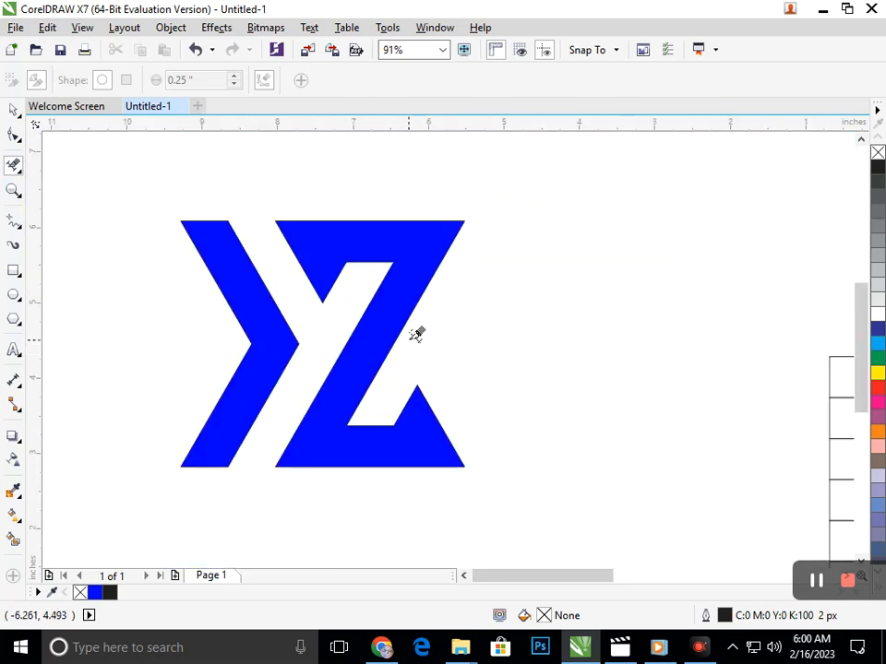
- Try moving the welded logo slightly to the left and undo the move
{"action": "left_click", "coordinate": [14, 110]}
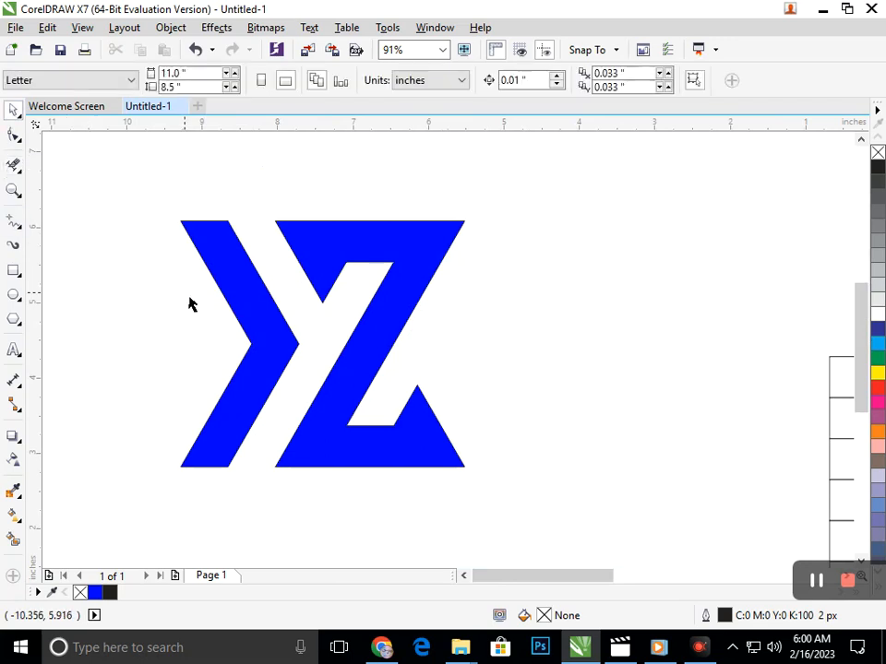
{"action": "left_click_drag", "start_coordinate": [268, 348], "coordinate": [211, 360]}
{"action": "key", "text": "ctrl+z"}
{"action": "left_click", "coordinate": [474, 374]}
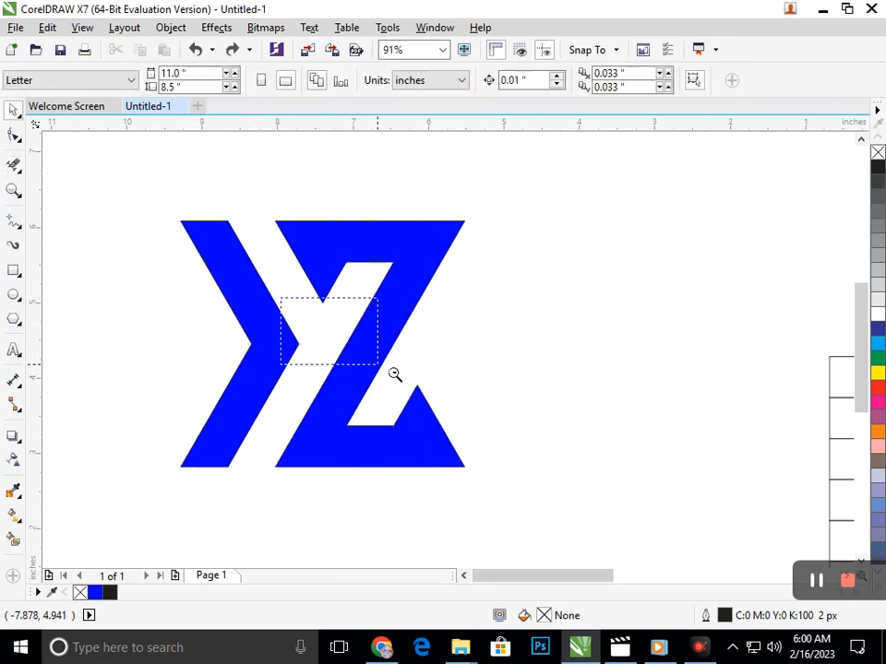
- Paste the color palette image with four colored circles below the page
{"action": "scroll", "coordinate": [443, 394], "scroll_direction": "down", "scroll_amount": 4}
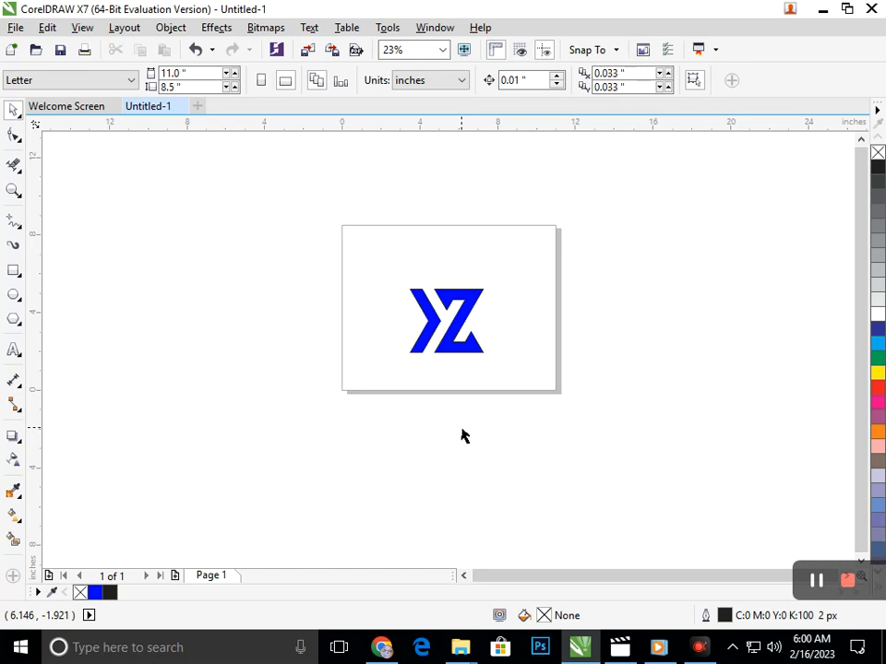
{"action": "key", "text": "ctrl+v"}
- Fill the whole logo with the purple sampled from the palette image
{"action": "left_click", "coordinate": [13, 492]}
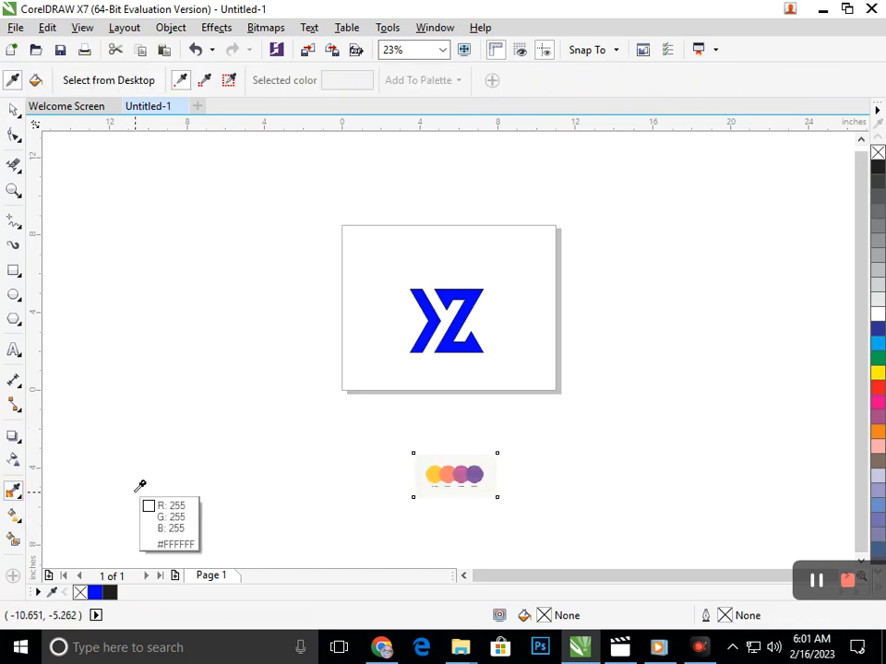
{"action": "left_click", "coordinate": [473, 474]}
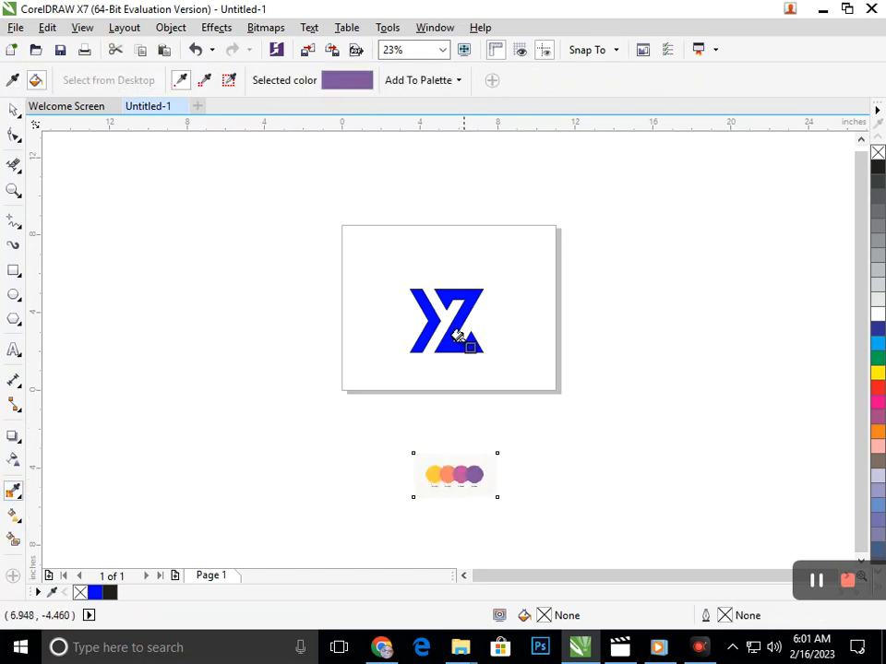
{"action": "left_click", "coordinate": [456, 286]}
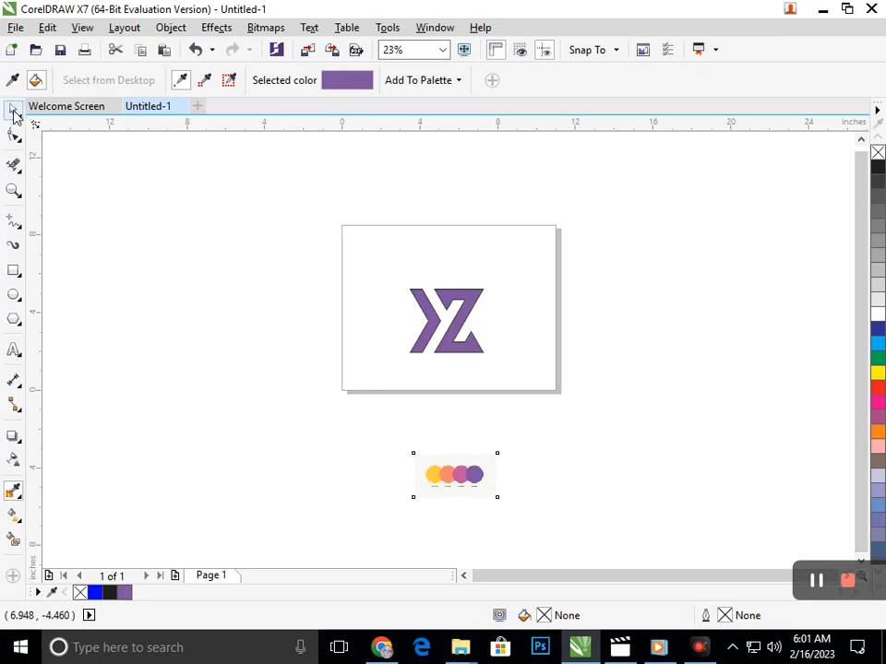
- Break the purple logo curve apart into separate chevron and Z pieces
{"action": "left_click", "coordinate": [14, 111]}
{"action": "left_click", "coordinate": [434, 320]}
{"action": "left_click", "coordinate": [175, 35]}
{"action": "left_click", "coordinate": [233, 247]}
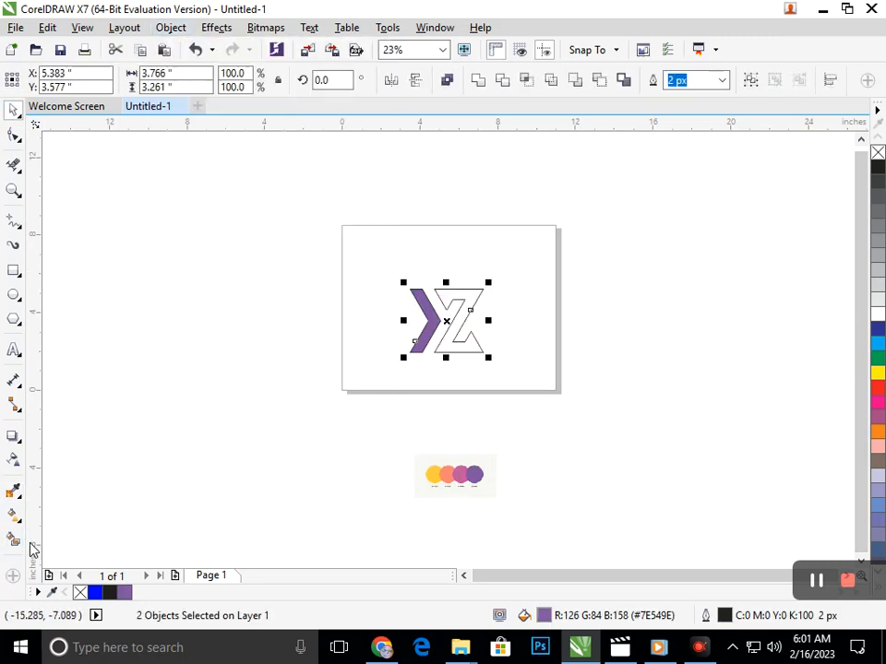
- Try to recolor the hollow Z with the salmon #FC8370 sampled from the palette image
{"action": "left_click", "coordinate": [14, 539]}
{"action": "left_click", "coordinate": [14, 489]}
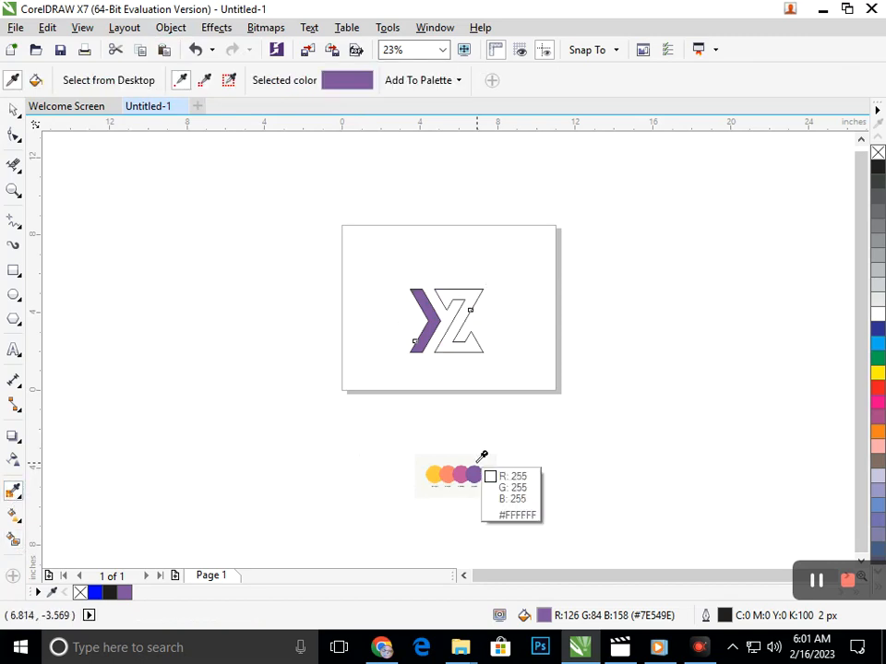
{"action": "left_click", "coordinate": [447, 474]}
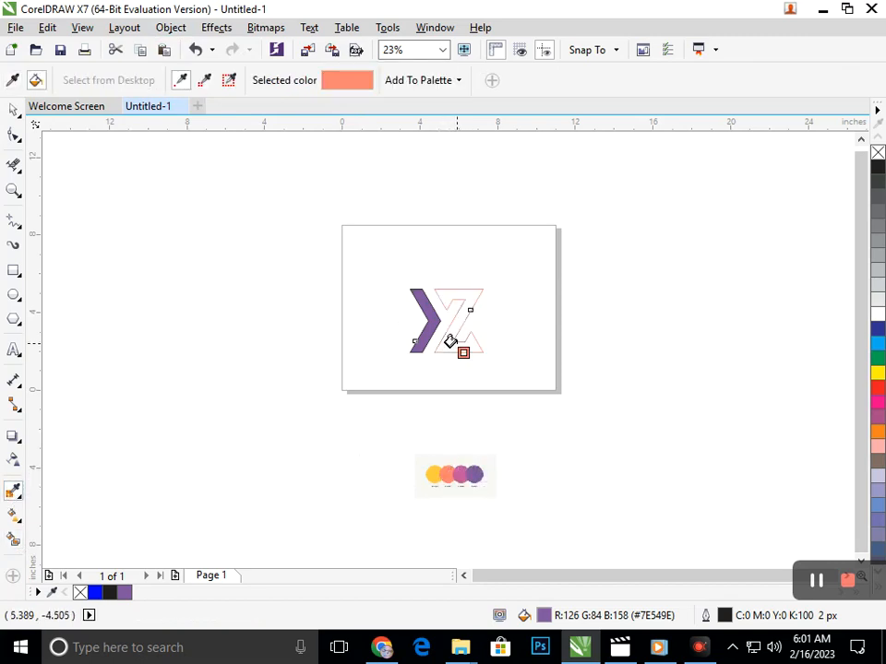
{"action": "left_click", "coordinate": [460, 350]}
- Try moving the salmon-outlined Z away from the chevron and undo the move
{"action": "left_click", "coordinate": [14, 109]}
{"action": "left_click_drag", "start_coordinate": [480, 351], "coordinate": [542, 354]}
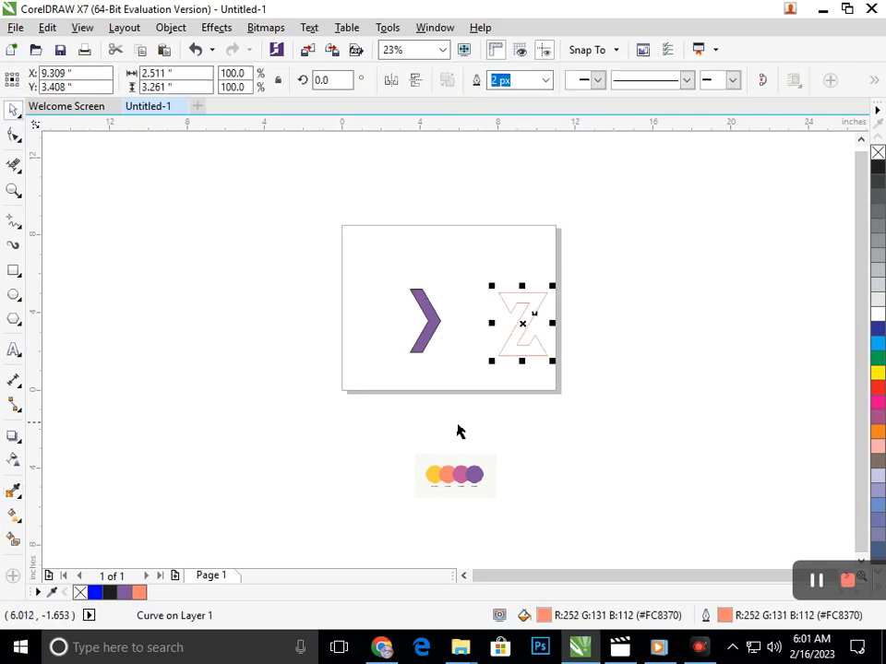
{"action": "key", "text": "ctrl+z"}
- Try to Smart Fill the hollow Z with blue and undo the fill
{"action": "left_click", "coordinate": [14, 541]}
{"action": "left_click", "coordinate": [476, 343]}
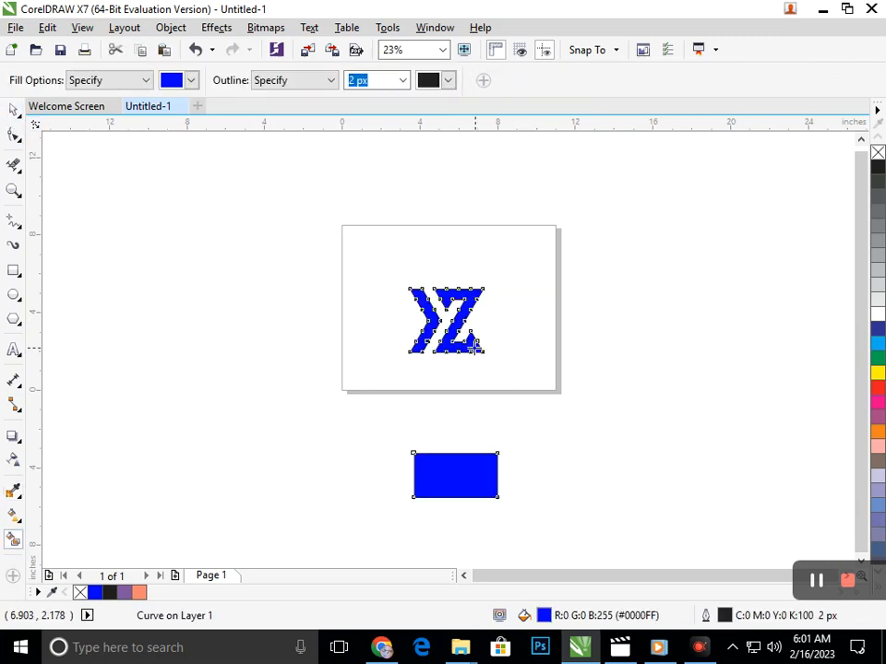
{"action": "left_click", "coordinate": [14, 109]}
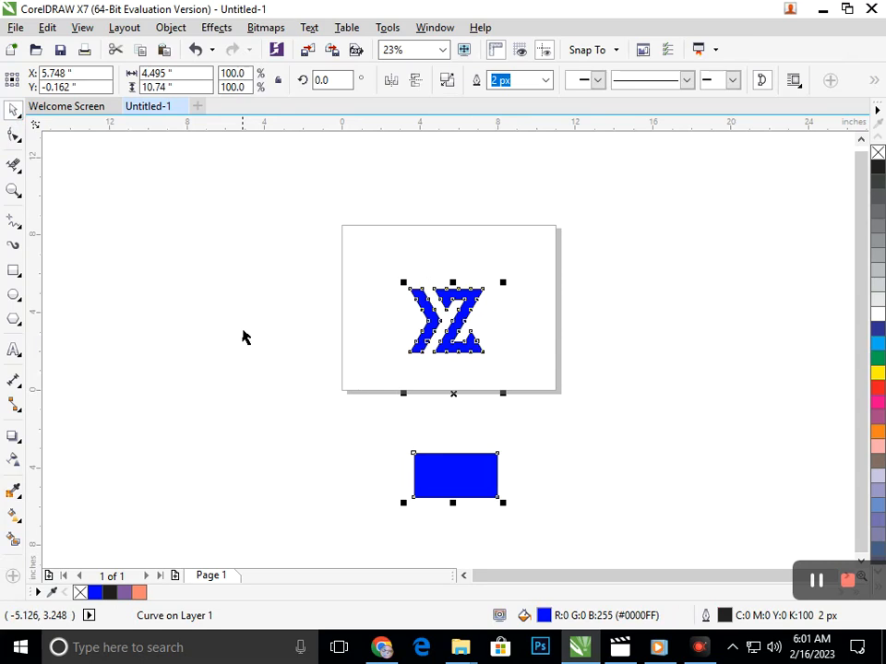
{"action": "key", "text": "ctrl+z"}
- Undo the salmon recoloring, the curve break and the purple fill of the logo
{"action": "left_click", "coordinate": [362, 404]}
{"action": "key", "text": "ctrl+a"}
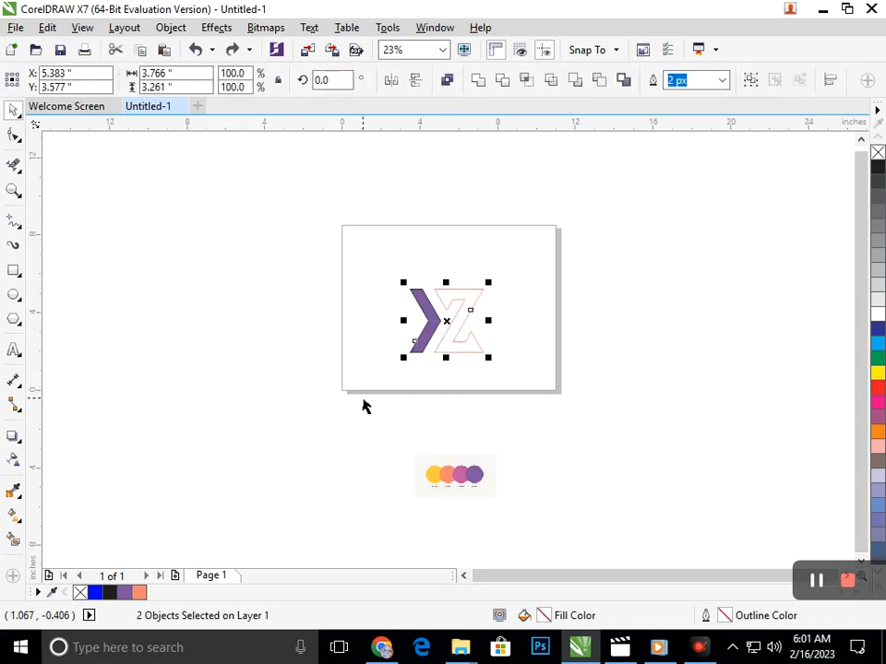
{"action": "key", "text": "ctrl+z"}
{"action": "key", "text": "ctrl+z"}
{"action": "key", "text": "ctrl+z"}
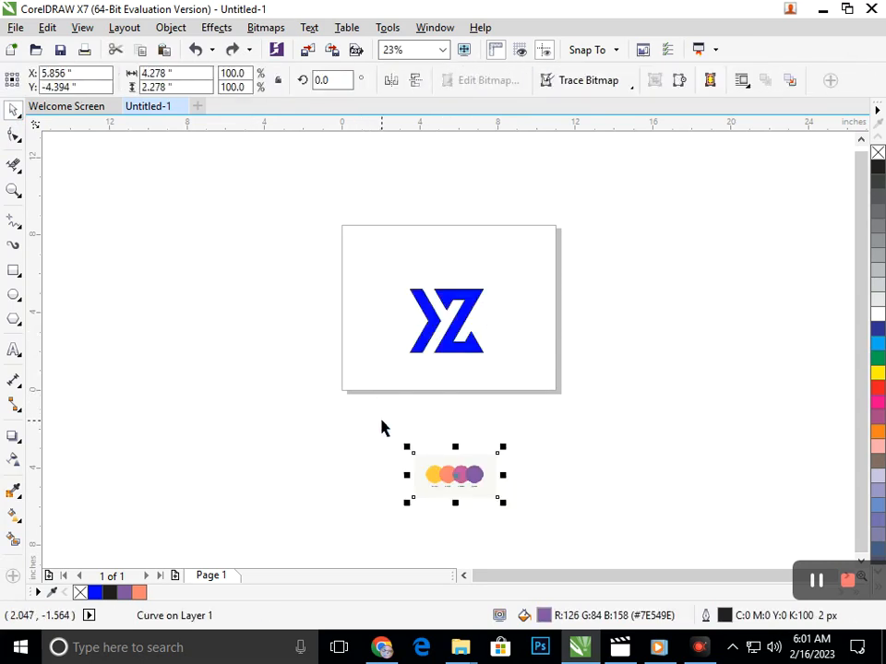
- Break the blue logo curve apart into its separate chevron and Z pieces
{"action": "left_click", "coordinate": [342, 490]}
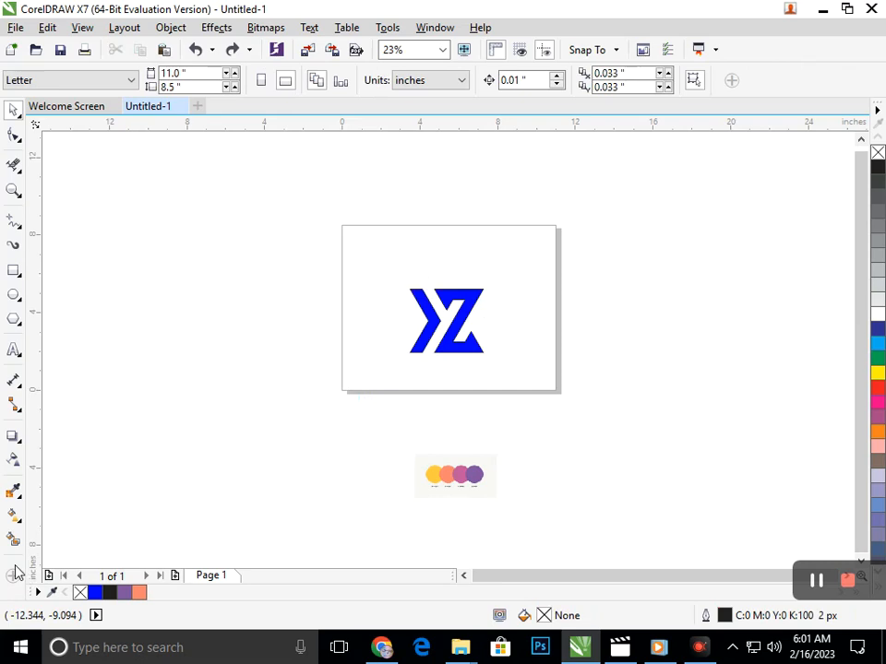
{"action": "left_click", "coordinate": [14, 491]}
{"action": "left_click", "coordinate": [14, 110]}
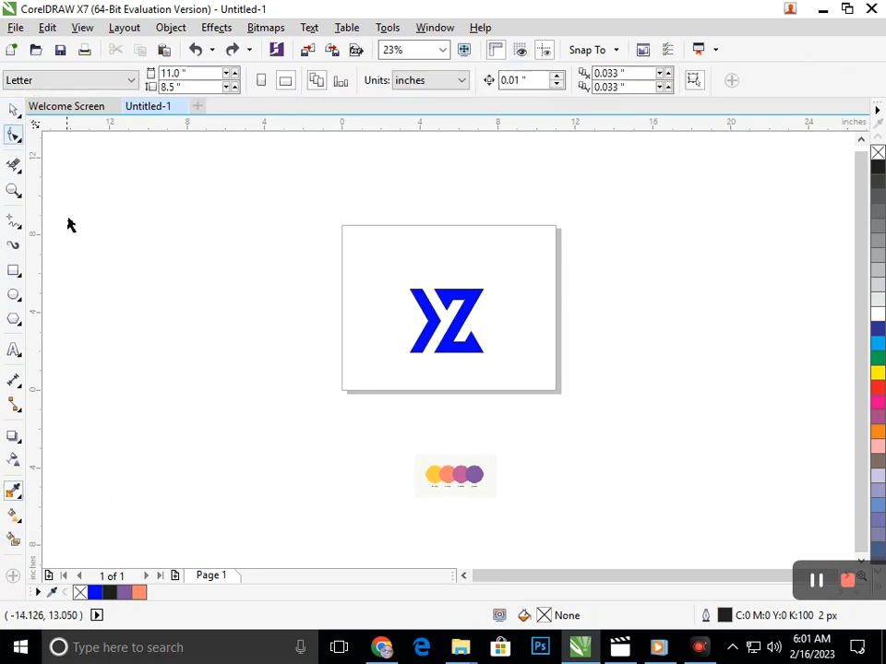
{"action": "left_click", "coordinate": [454, 338]}
{"action": "left_click", "coordinate": [171, 27]}
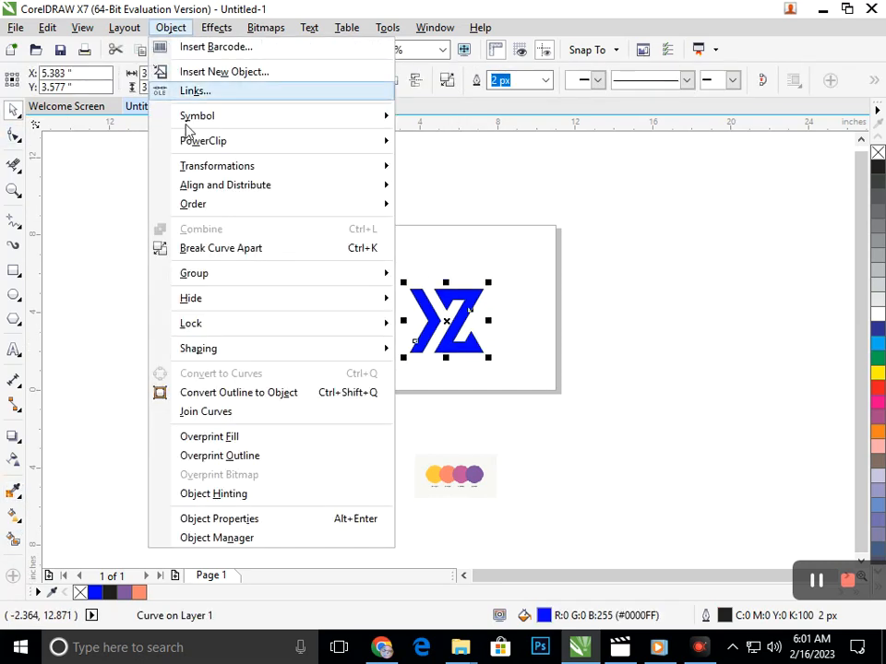
{"action": "left_click", "coordinate": [250, 254]}
- Try moving the separated Z, undo the move, and apply the dark blue fill C:100 M:100 Y:0 K:0 to it
{"action": "left_click_drag", "start_coordinate": [490, 360], "coordinate": [579, 338]}
{"action": "key", "text": "ctrl+z"}
{"action": "left_click", "coordinate": [877, 334]}
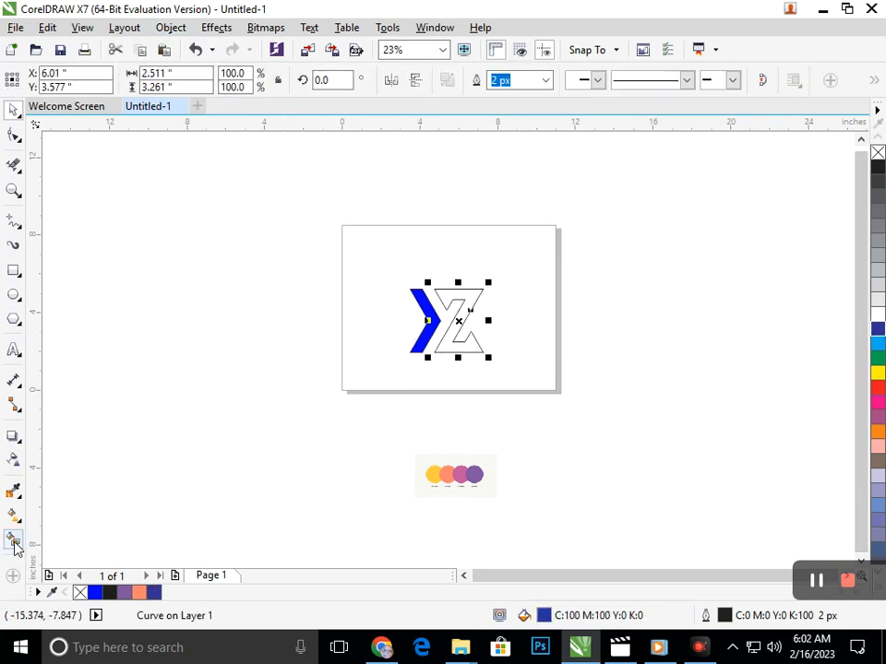
- Smart Fill the hollow Z and recolor it with the purple #7E549E sampled from the palette image
{"action": "left_click", "coordinate": [13, 539]}
{"action": "left_click", "coordinate": [452, 346]}
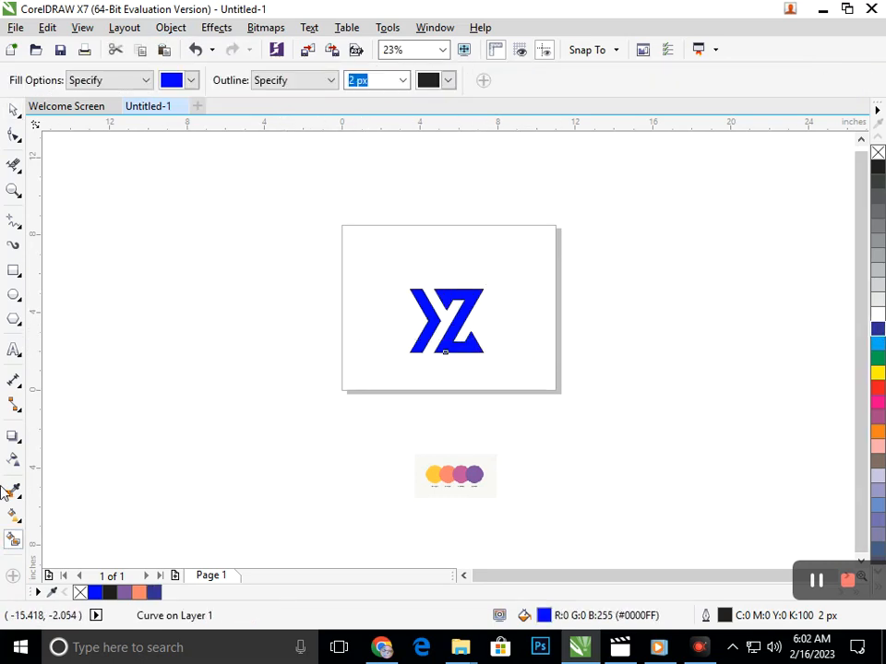
{"action": "key", "text": "i"}
{"action": "left_click", "coordinate": [473, 474]}
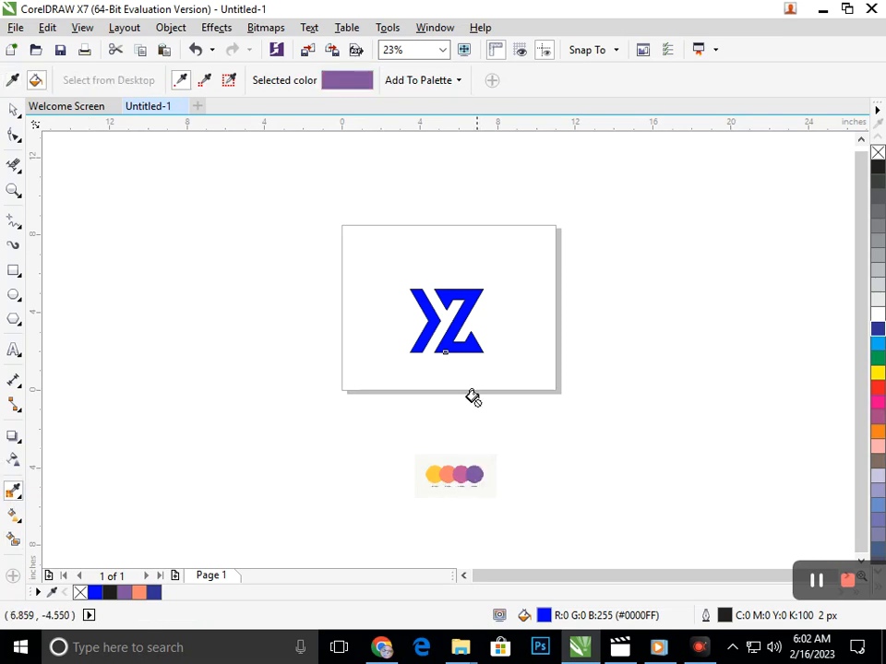
{"action": "left_click", "coordinate": [460, 337]}
{"action": "left_click", "coordinate": [9, 110]}
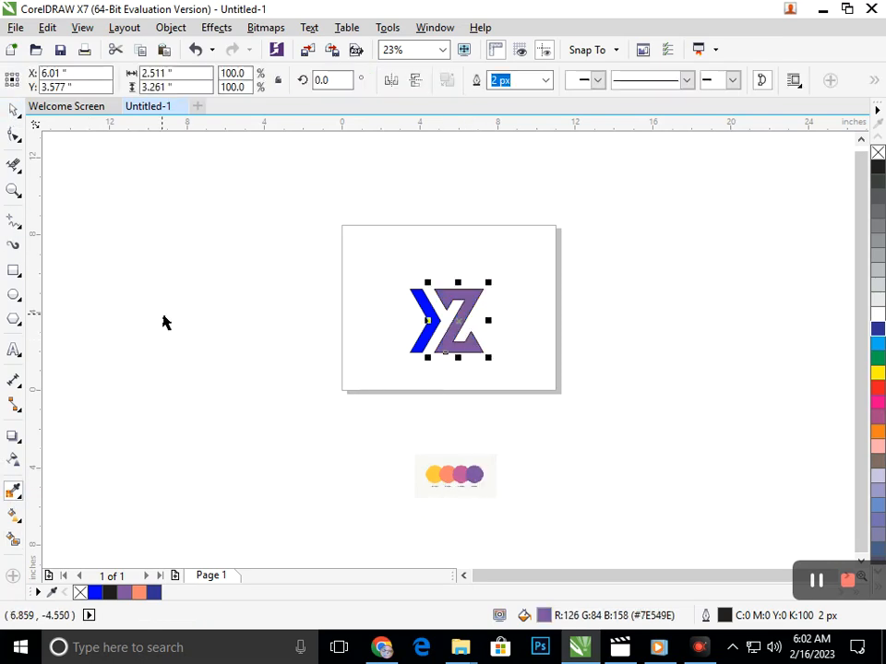
- Fill the chevron with the salmon sampled from the second circle of the palette image
{"action": "left_click", "coordinate": [162, 321]}
{"action": "key", "text": "i"}
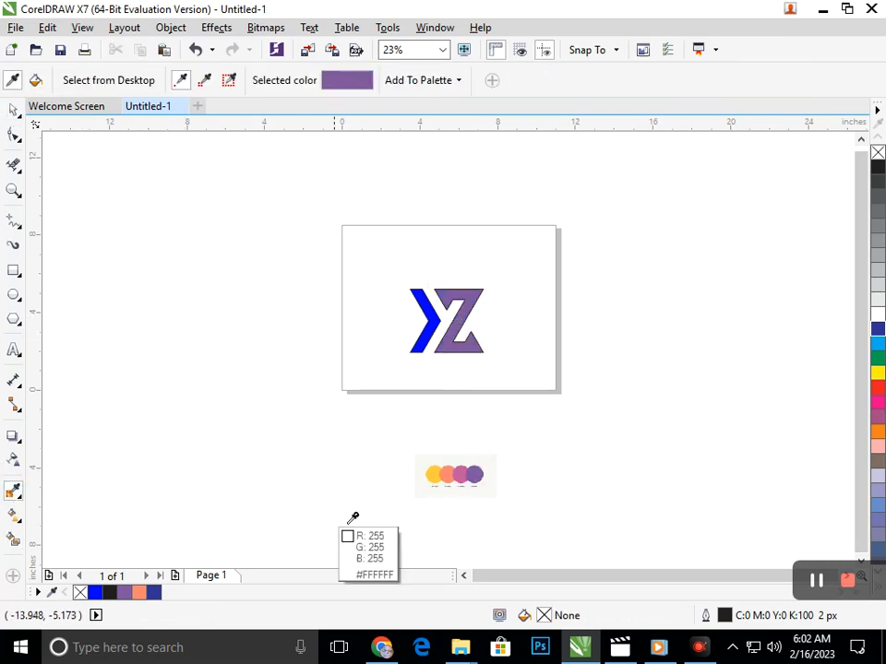
{"action": "left_click", "coordinate": [449, 475]}
{"action": "left_click", "coordinate": [422, 310]}
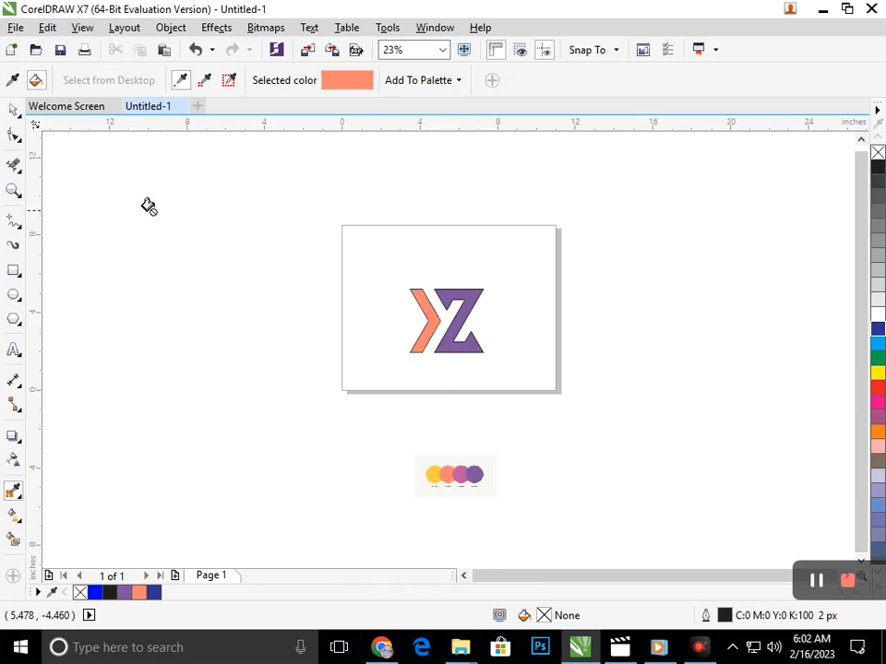
{"action": "left_click", "coordinate": [14, 110]}
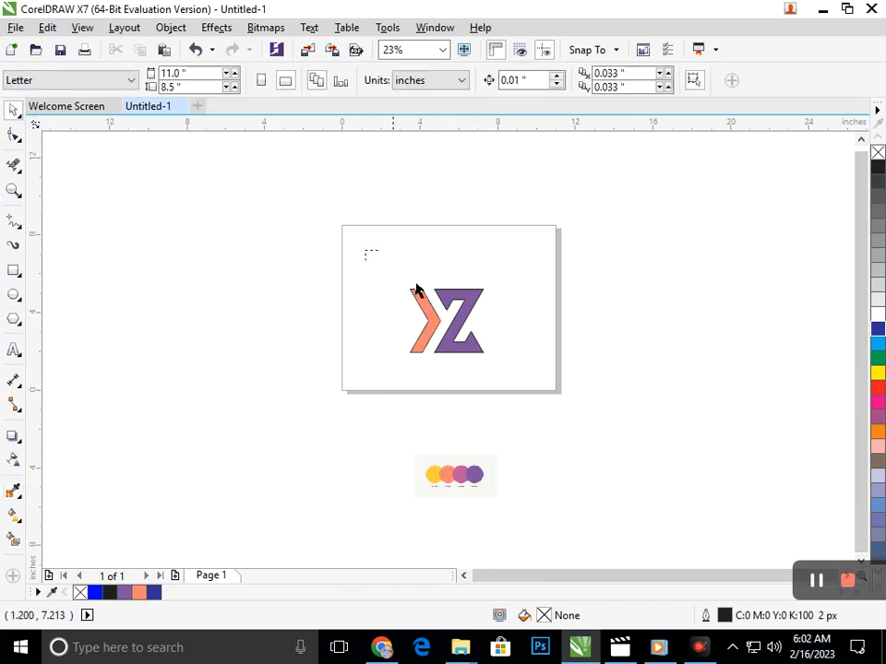
- Enlarge the whole logo about its center to about 5.96 by 5.16 inches
{"action": "left_click_drag", "start_coordinate": [365, 252], "coordinate": [513, 380]}
{"action": "left_click_drag", "start_coordinate": [405, 361], "coordinate": [389, 371]}
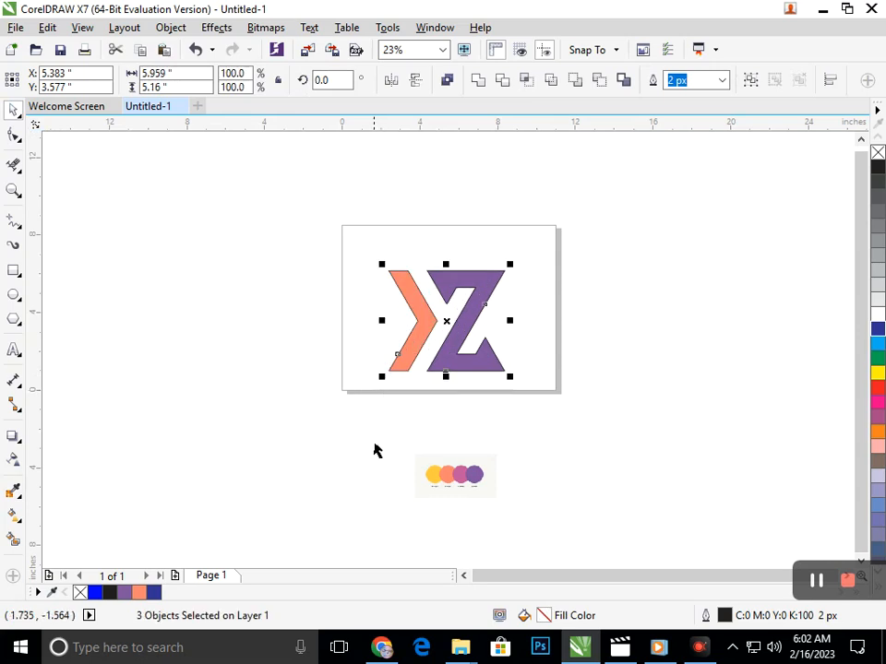
{"action": "left_click", "coordinate": [375, 451]}
- Delete the color palette image below the page
{"action": "left_click", "coordinate": [446, 474]}
{"action": "left_click", "coordinate": [468, 479]}
{"action": "left_click", "coordinate": [464, 479]}
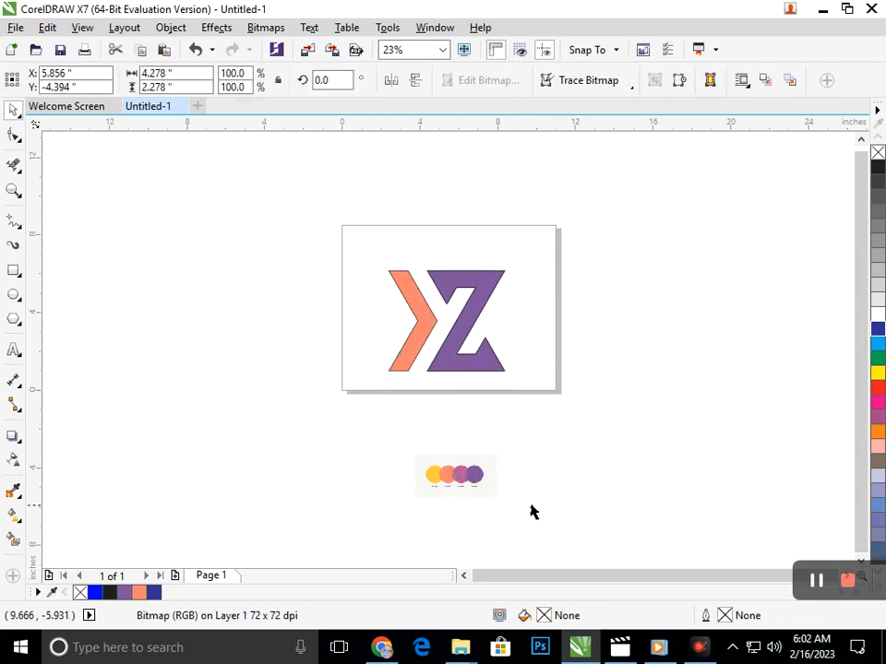
{"action": "key", "text": "Delete"}
- Group all the logo pieces and center the group on the page
{"action": "left_click_drag", "start_coordinate": [350, 244], "coordinate": [542, 411]}
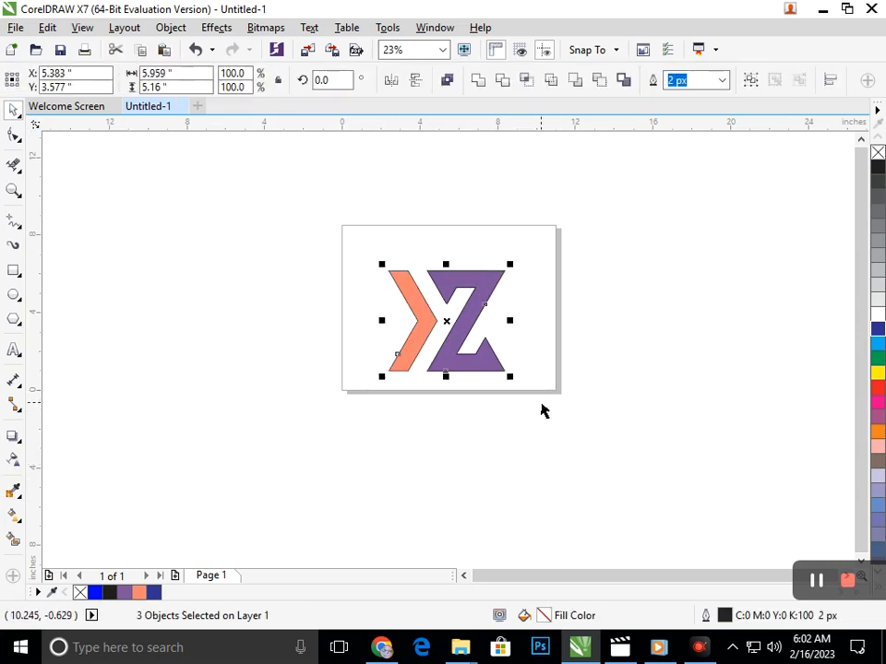
{"action": "key", "text": "ctrl+g"}
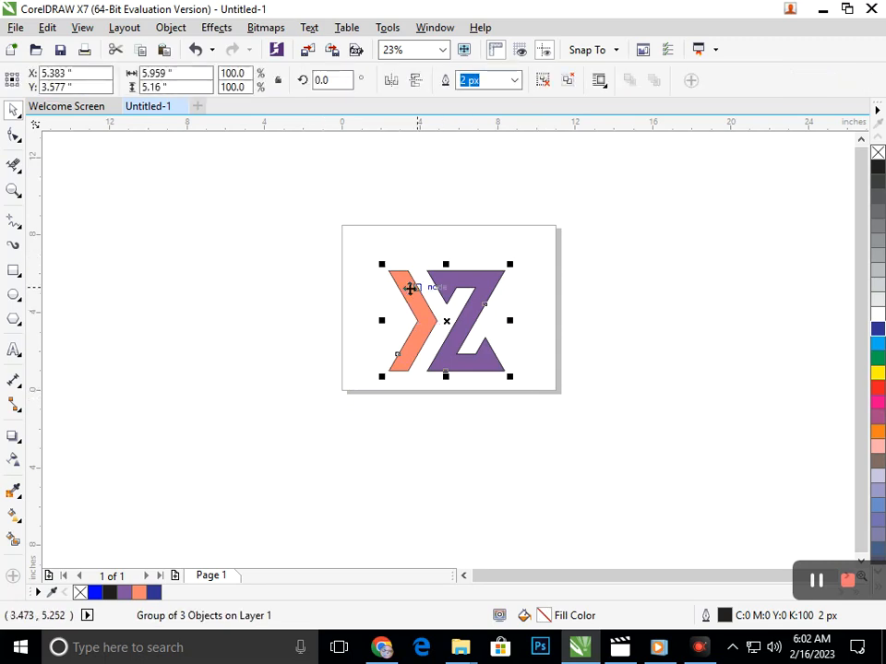
{"action": "key", "text": "p"}
{"action": "left_click", "coordinate": [457, 500]}
{"action": "key", "text": "F2"}
{"action": "left_click_drag", "start_coordinate": [314, 212], "coordinate": [601, 412]}
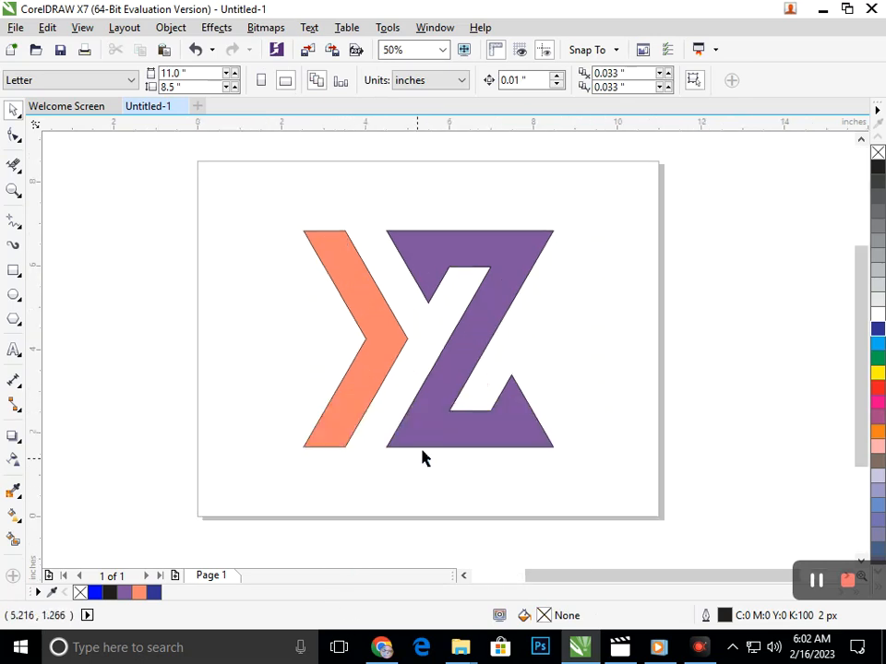